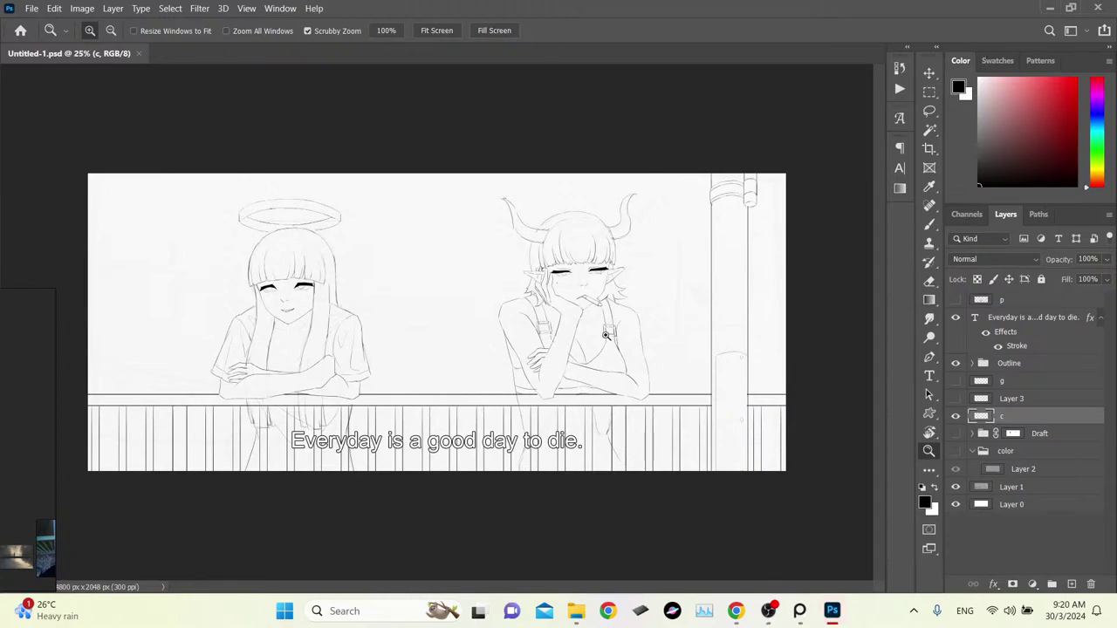
Move the reference board over the upper part of the canvas and zoom it out to show several image groups.
{"action": "left_click_drag", "start_coordinate": [4, 423], "coordinate": [781, 150]}
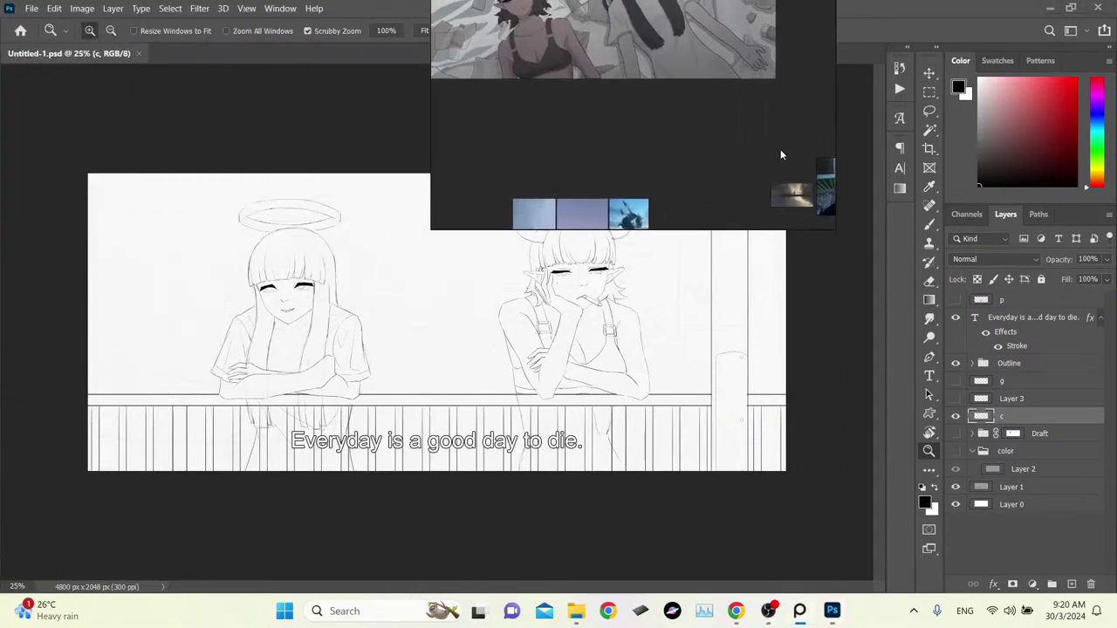
{"action": "scroll", "coordinate": [685, 155], "scroll_direction": "down", "scroll_amount": 5}
{"action": "left_click_drag", "start_coordinate": [683, 156], "coordinate": [731, 109]}
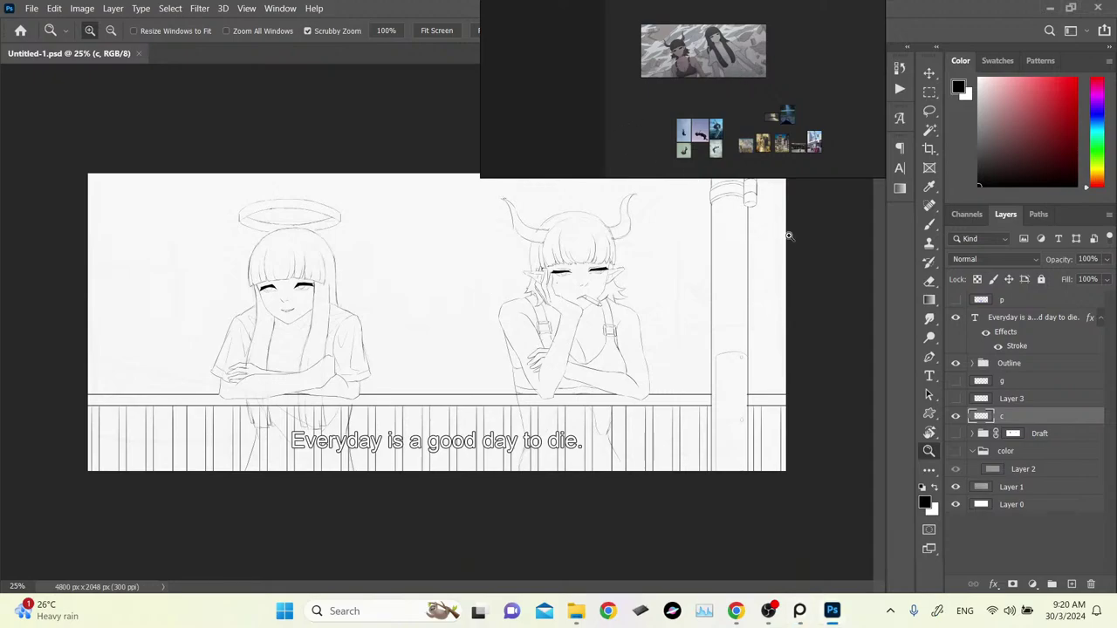
Hide the caption text layer and check the characters' line art on layer c.
{"action": "left_click", "coordinate": [954, 318]}
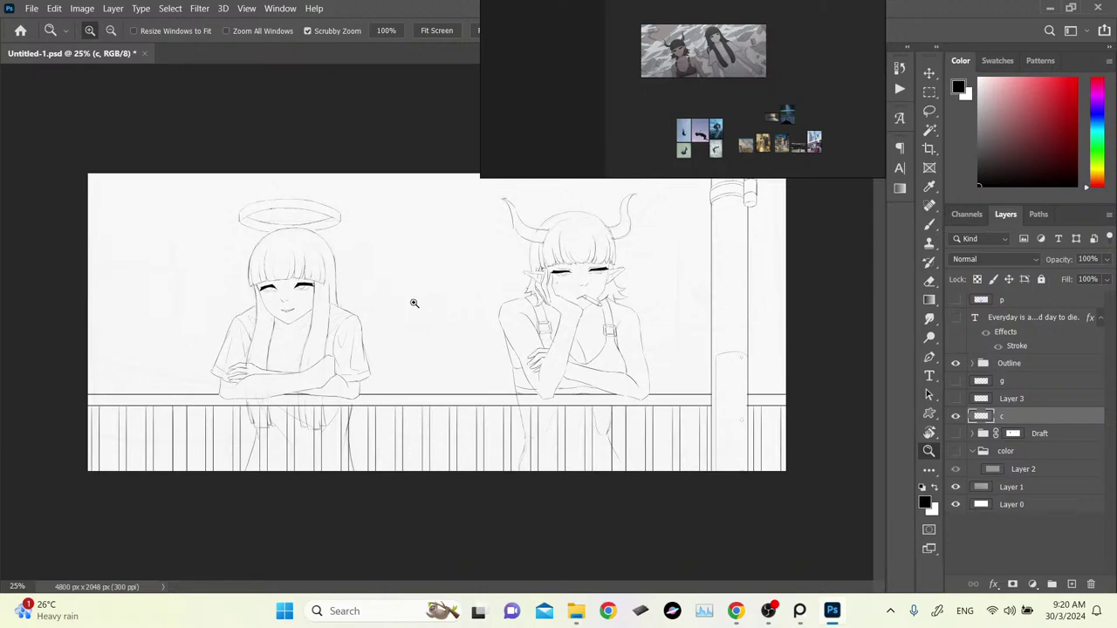
{"action": "left_click_drag", "start_coordinate": [374, 342], "coordinate": [406, 341]}
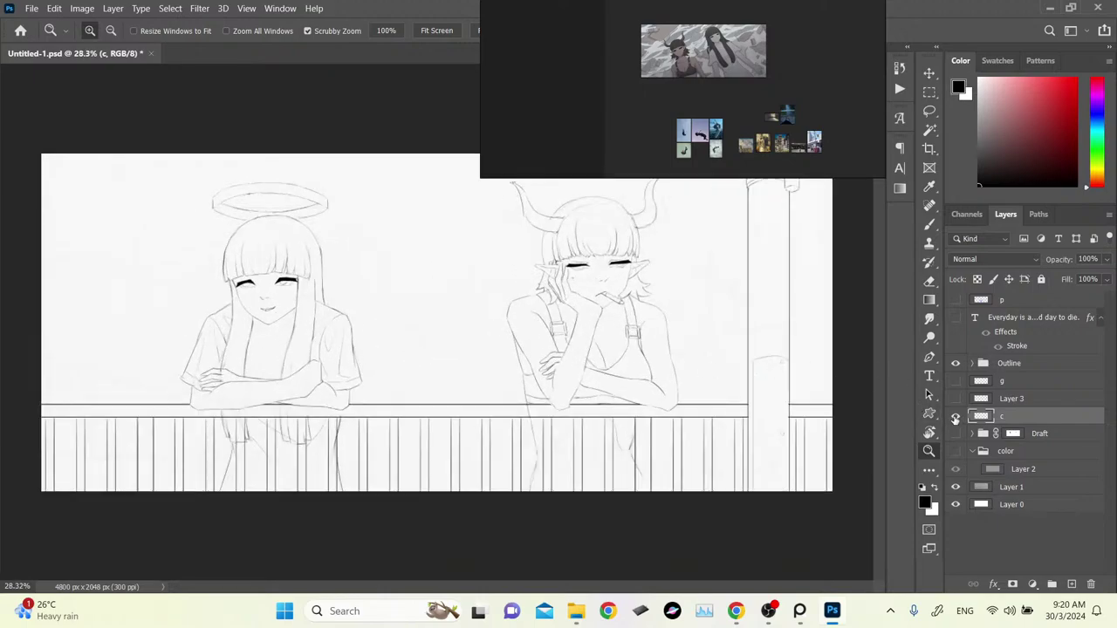
{"action": "left_click", "coordinate": [955, 416]}
{"action": "left_click", "coordinate": [955, 416]}
{"action": "left_click_drag", "start_coordinate": [281, 282], "coordinate": [365, 307]}
{"action": "left_click_drag", "start_coordinate": [409, 269], "coordinate": [322, 291]}
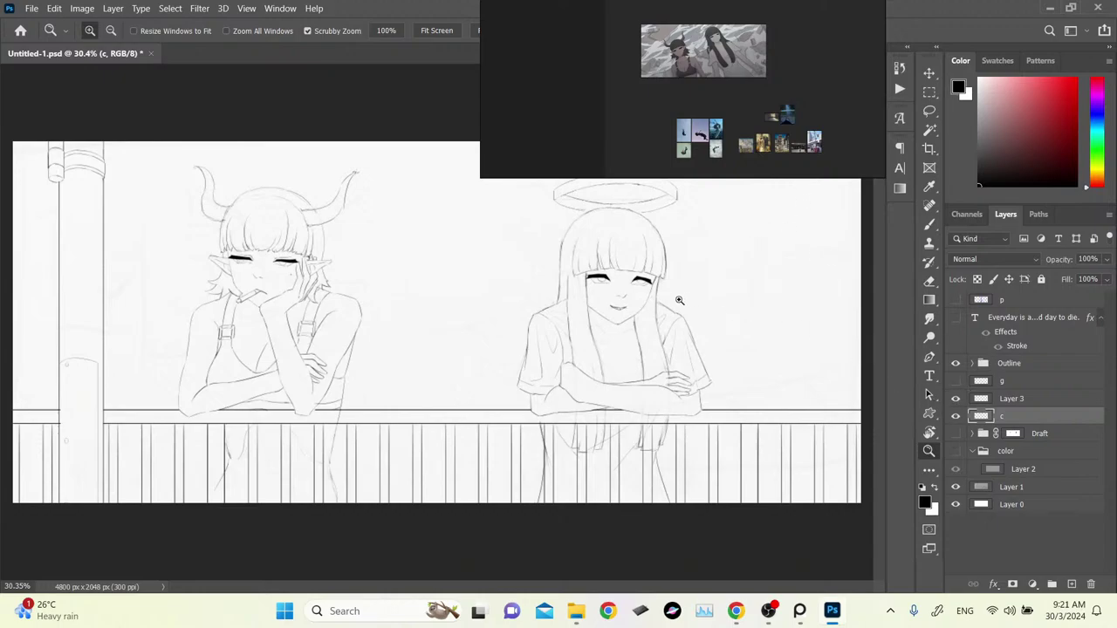
Compare the haloed girl's mouth on layer c with the version on Layer 3 at close range.
{"action": "left_click_drag", "start_coordinate": [677, 302], "coordinate": [769, 373]}
{"action": "left_click", "coordinate": [957, 419], "text": "alt"}
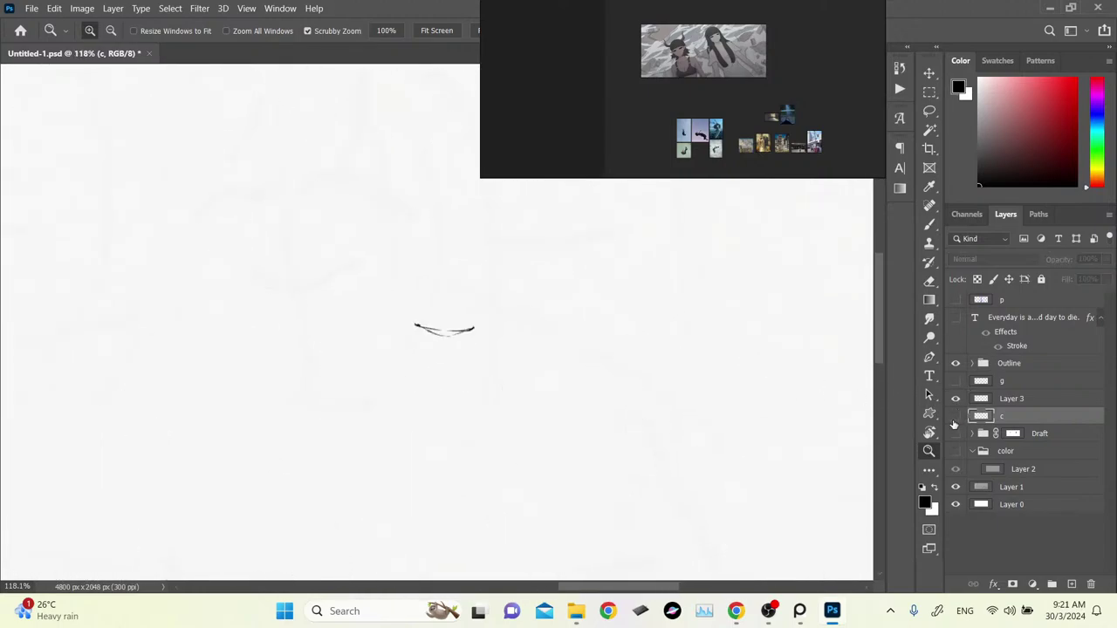
{"action": "left_click", "coordinate": [956, 418], "text": "alt"}
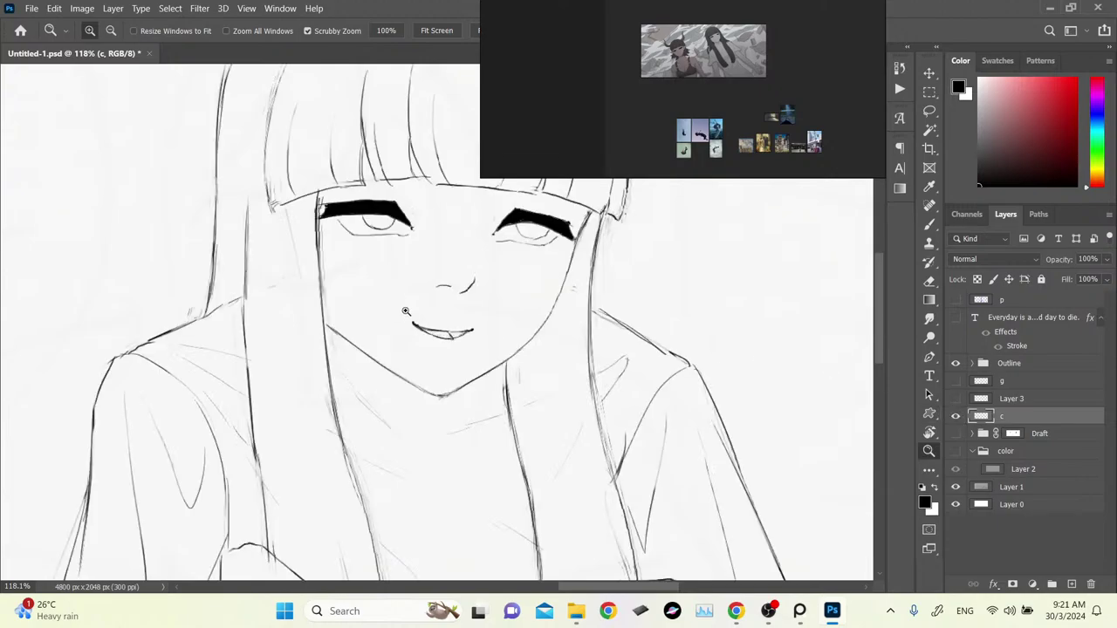
{"action": "key", "text": "l"}
{"action": "left_click", "coordinate": [956, 398]}
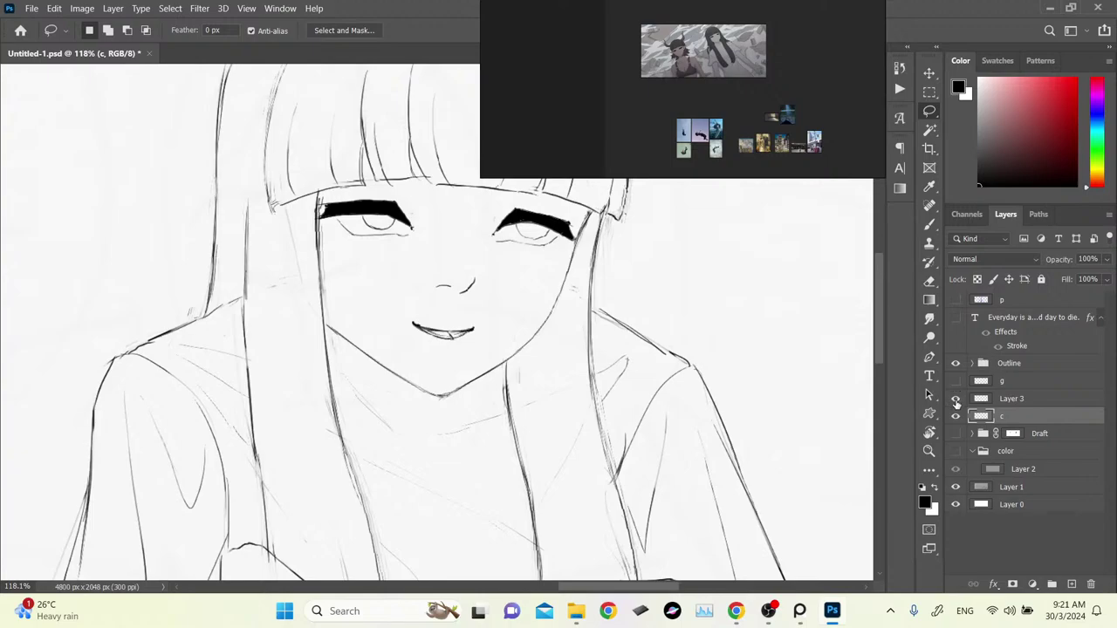
{"action": "left_click", "coordinate": [956, 400]}
Lasso the haloed girl's mouth, copy it to a separate layer, erase it from layer c and deselect.
{"action": "mouse_move", "coordinate": [464, 314]}
{"action": "left_mouse_down"}
{"action": "mouse_move", "coordinate": [375, 319]}
{"action": "mouse_move", "coordinate": [495, 356]}
{"action": "left_mouse_up"}
{"action": "key", "text": "ctrl+j"}
{"action": "left_click", "coordinate": [1001, 433]}
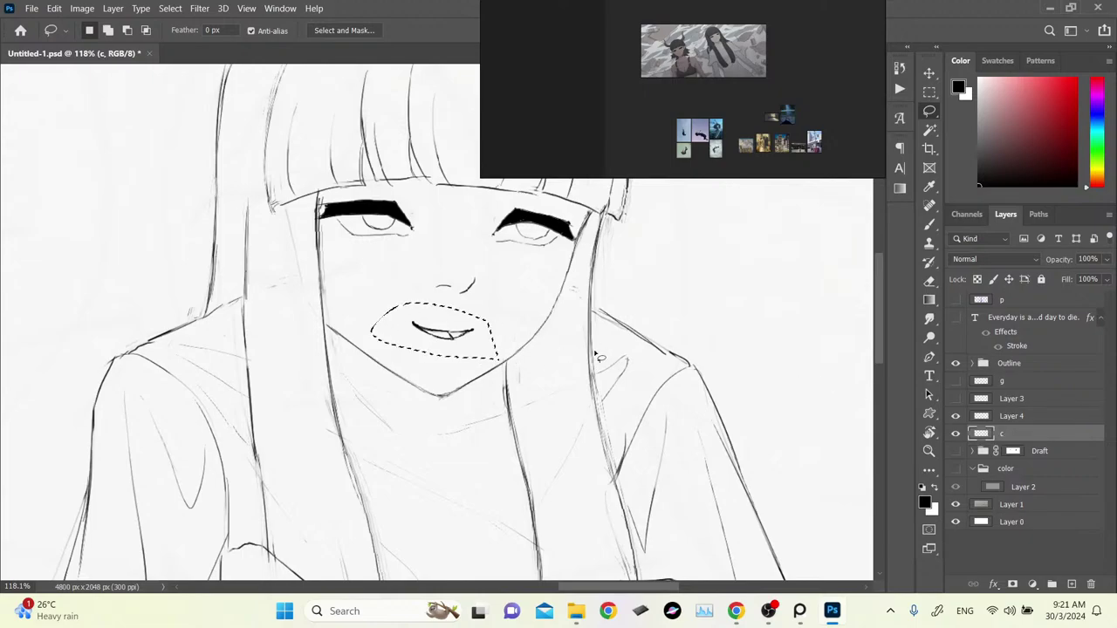
{"action": "key", "text": "Delete"}
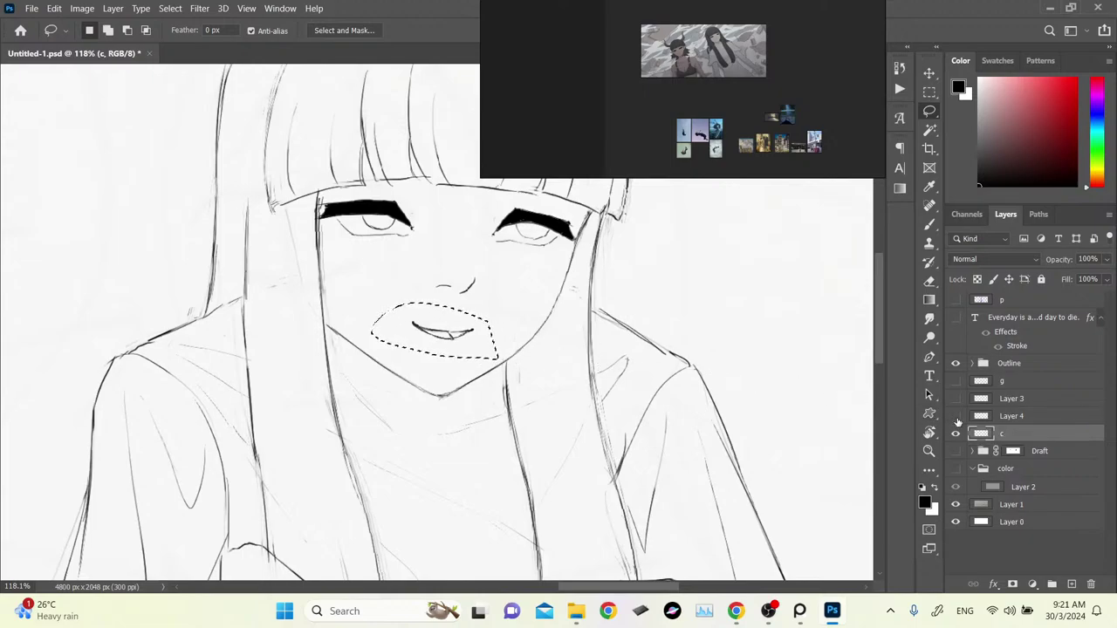
{"action": "key", "text": "ctrl+d"}
Check the two smiling mouth layers, leave both hidden, and create a new layer directly above layer c.
{"action": "key", "text": "z"}
{"action": "mouse_move", "coordinate": [787, 387]}
{"action": "left_mouse_down"}
{"action": "mouse_move", "coordinate": [749, 389]}
{"action": "mouse_move", "coordinate": [749, 400]}
{"action": "left_mouse_up"}
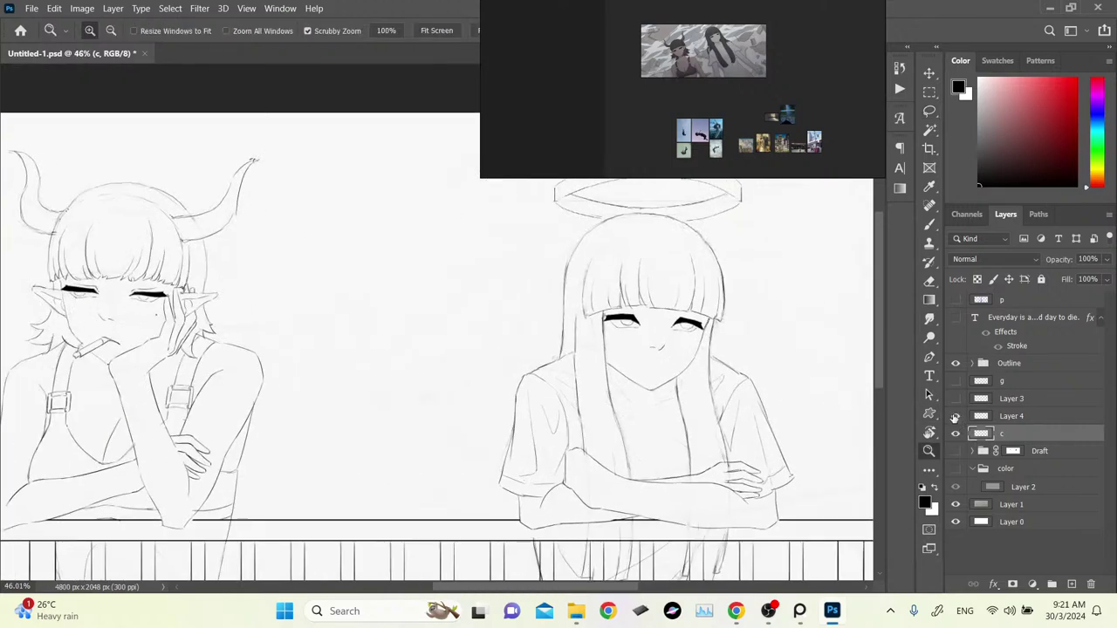
{"action": "left_click", "coordinate": [954, 399]}
{"action": "left_click", "coordinate": [955, 417]}
{"action": "key", "text": "ctrl+shift+n"}
{"action": "key", "text": "Return"}
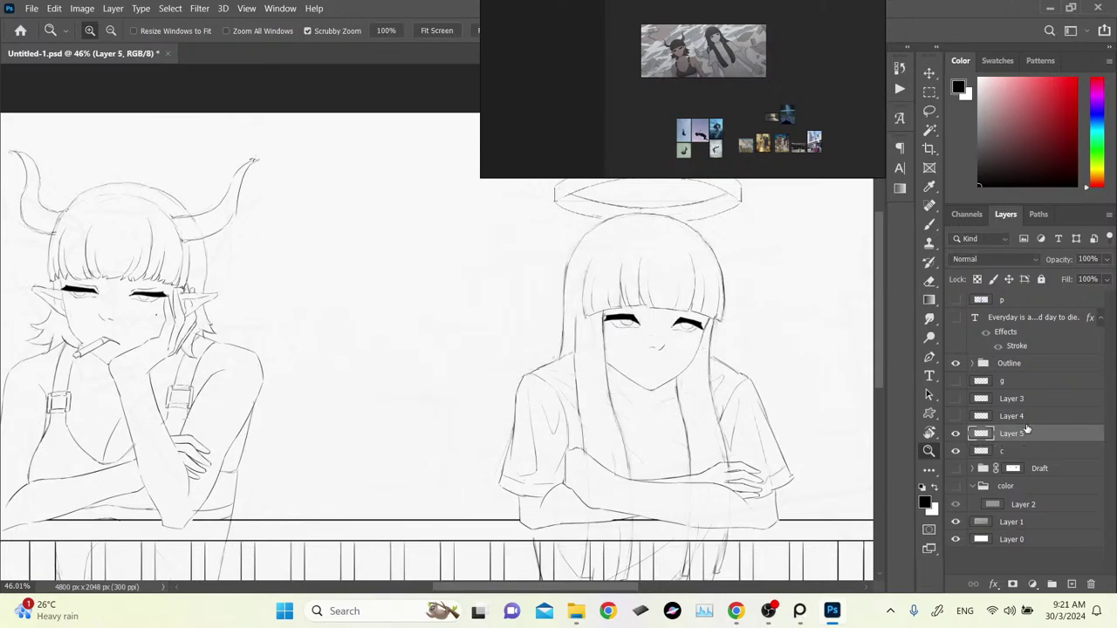
Draw a flat, slightly downturned mouth for the haloed girl on the new layer, redoing the stroke until it fits.
{"action": "mouse_move", "coordinate": [673, 363]}
{"action": "left_mouse_down"}
{"action": "mouse_move", "coordinate": [610, 372]}
{"action": "mouse_move", "coordinate": [639, 358]}
{"action": "left_mouse_up"}
{"action": "key", "text": "b"}
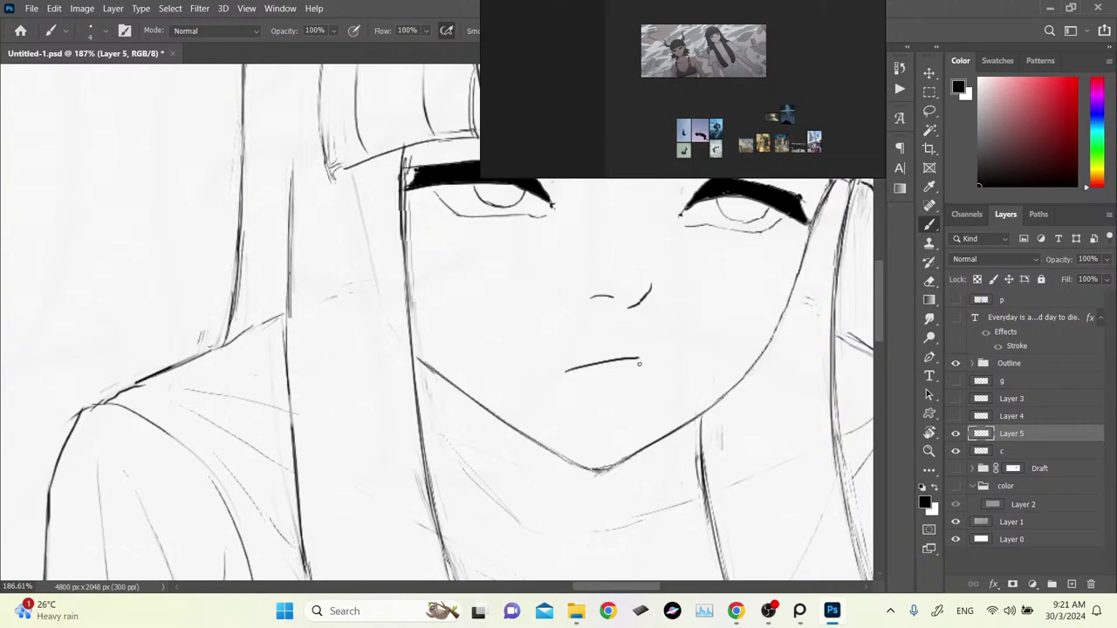
{"action": "key", "text": "ctrl+z"}
{"action": "left_click_drag", "start_coordinate": [566, 370], "coordinate": [635, 364]}
{"action": "key", "text": "ctrl+z"}
{"action": "mouse_move", "coordinate": [565, 369]}
{"action": "left_mouse_down"}
{"action": "mouse_move", "coordinate": [642, 367]}
{"action": "mouse_move", "coordinate": [616, 386]}
{"action": "left_mouse_up"}
Check the new expression in the whole drawing and show the Draft group with the background sketch.
{"action": "key", "text": "z"}
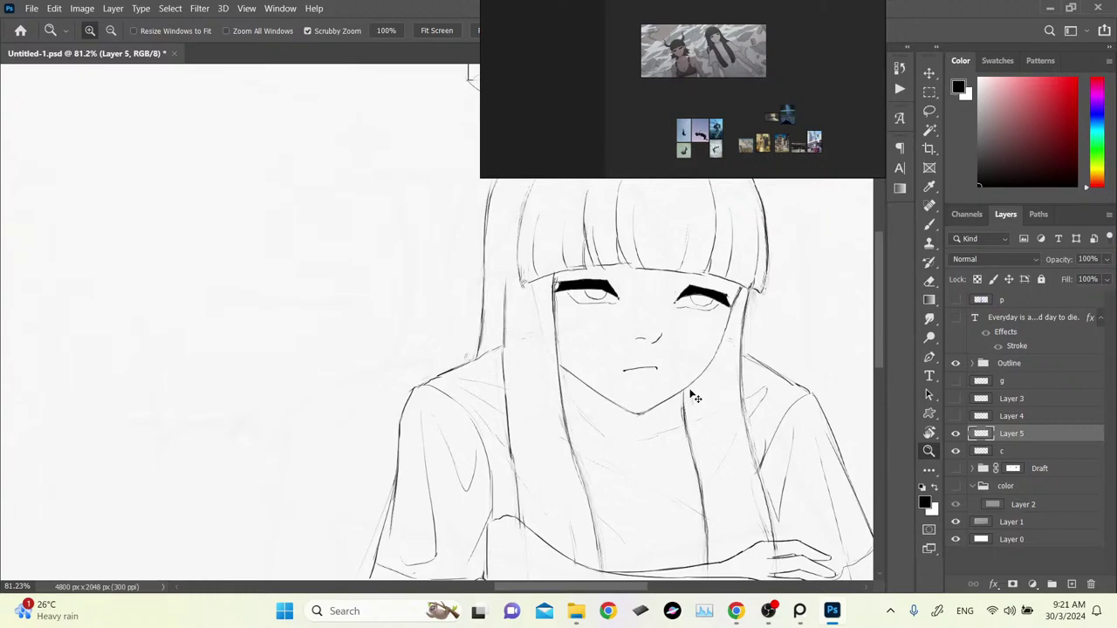
{"action": "left_click_drag", "start_coordinate": [691, 397], "coordinate": [640, 427]}
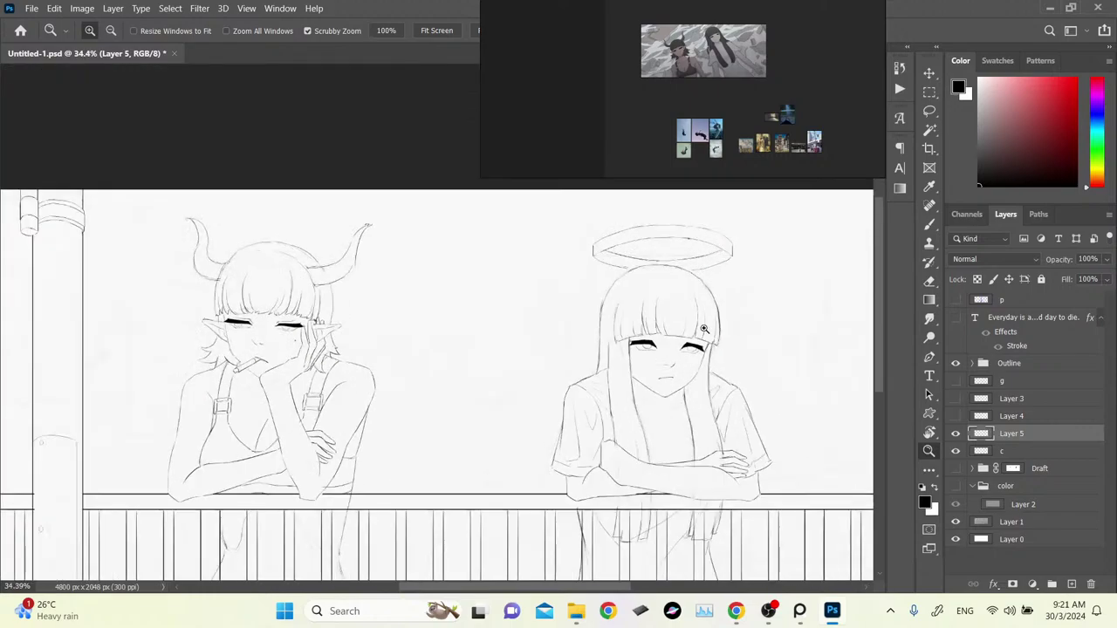
{"action": "left_click_drag", "start_coordinate": [679, 372], "coordinate": [748, 371]}
{"action": "left_click_drag", "start_coordinate": [728, 334], "coordinate": [699, 338]}
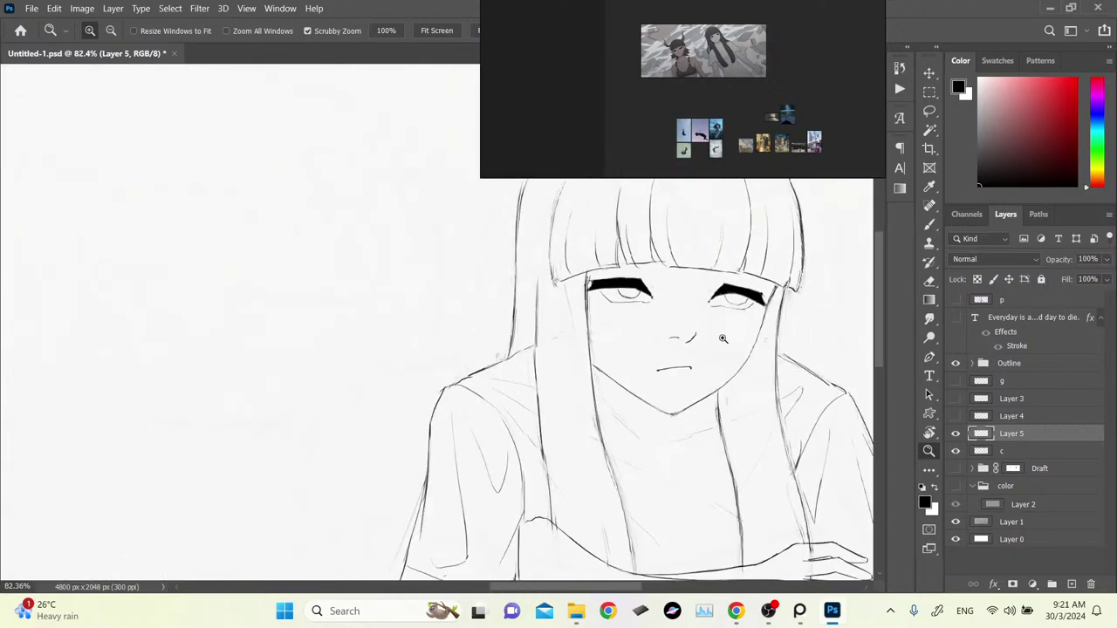
{"action": "left_click_drag", "start_coordinate": [789, 307], "coordinate": [696, 324]}
{"action": "left_click", "coordinate": [596, 376]}
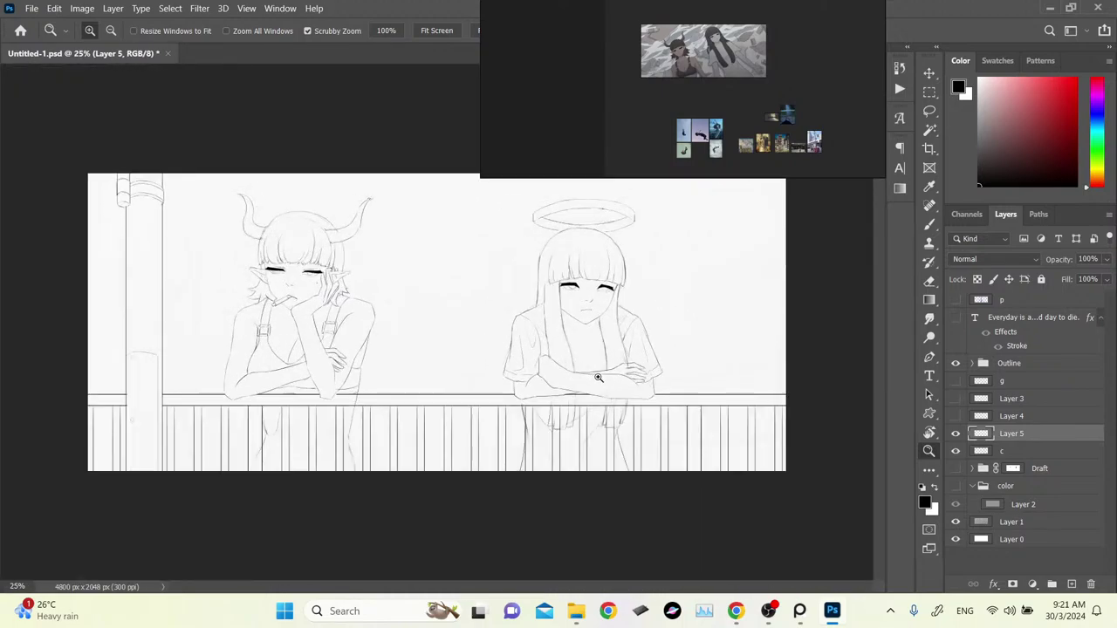
{"action": "left_click", "coordinate": [955, 469]}
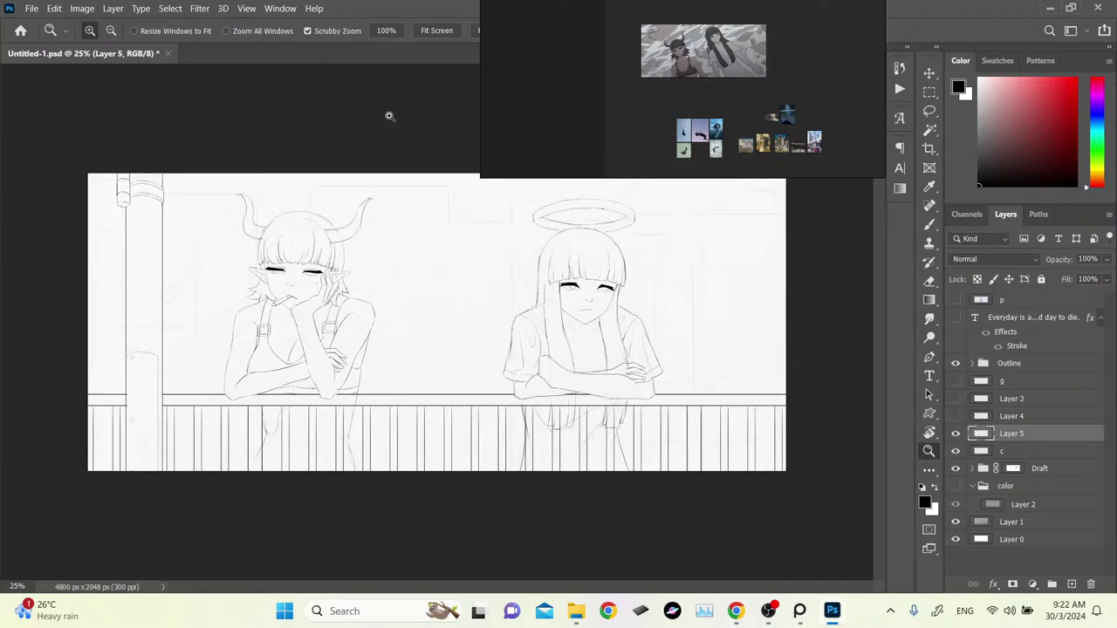
{"action": "left_click_drag", "start_coordinate": [369, 242], "coordinate": [329, 299]}
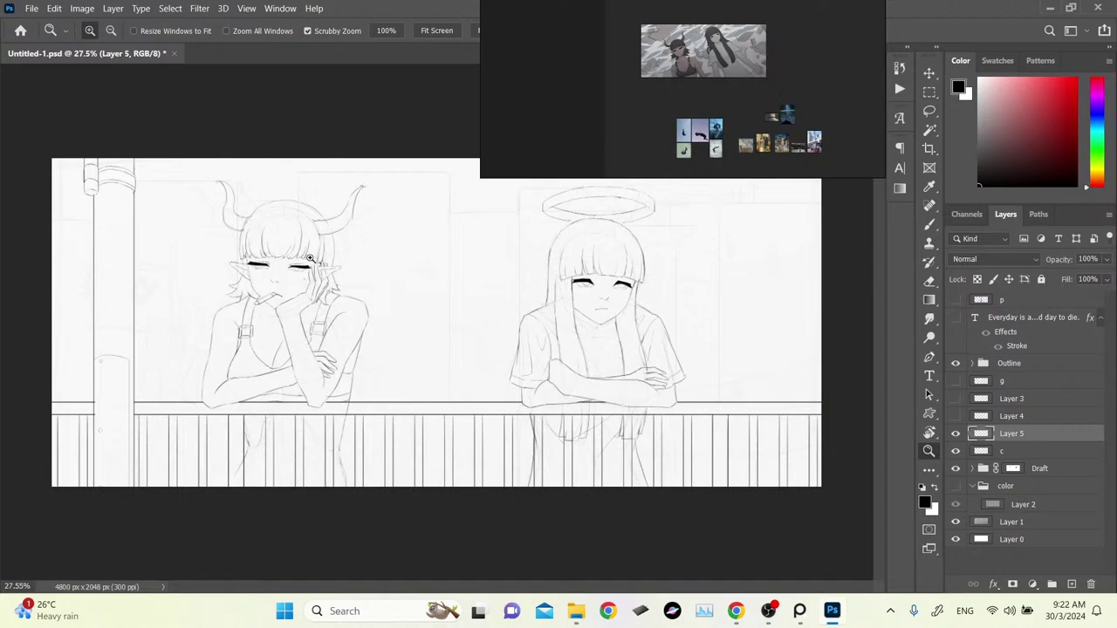
Examine the photo of the crowded apartment facade on the reference board for background ideas.
{"action": "scroll", "coordinate": [666, 7], "scroll_direction": "down", "scroll_amount": 2}
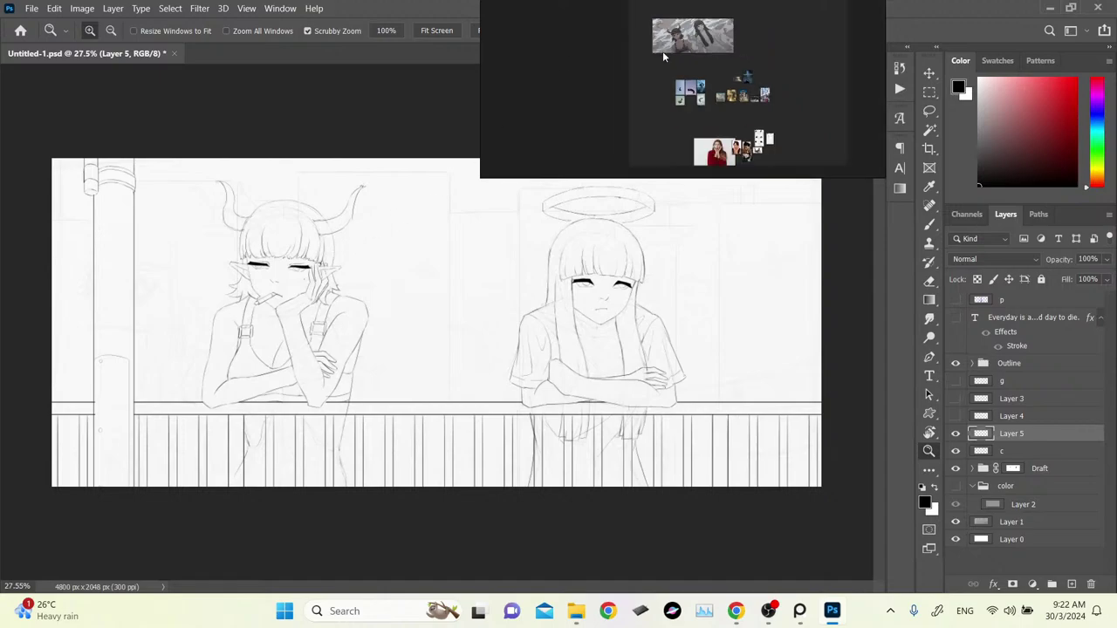
{"action": "scroll", "coordinate": [754, 115], "scroll_direction": "up", "scroll_amount": 3}
{"action": "scroll", "coordinate": [748, 67], "scroll_direction": "up", "scroll_amount": 4}
{"action": "scroll", "coordinate": [749, 61], "scroll_direction": "up", "scroll_amount": 6}
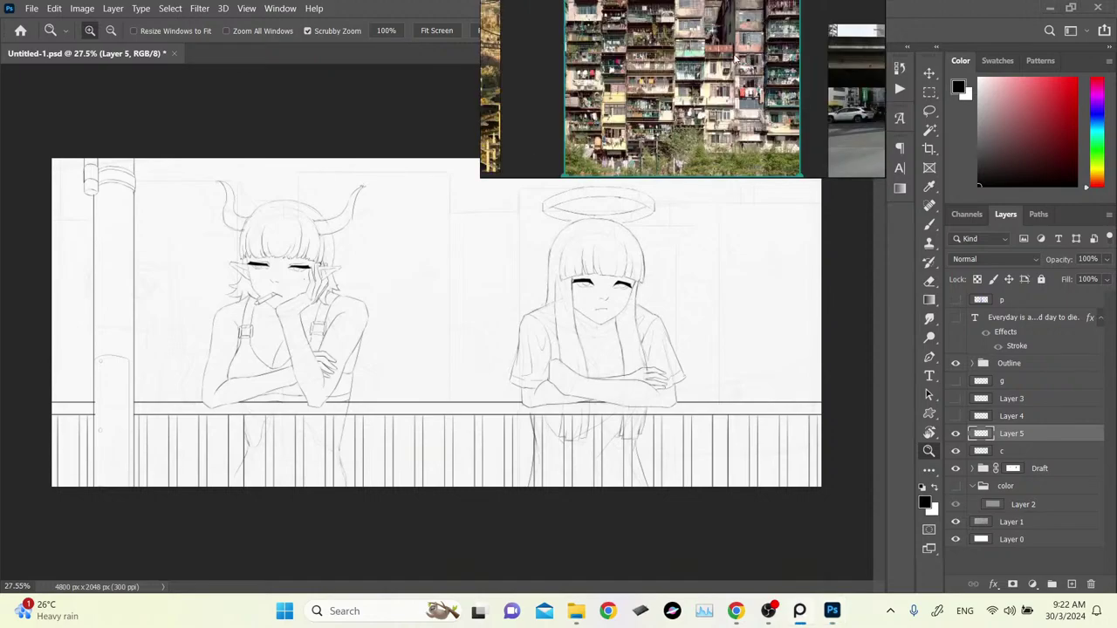
{"action": "left_click_drag", "start_coordinate": [746, 66], "coordinate": [641, 121]}
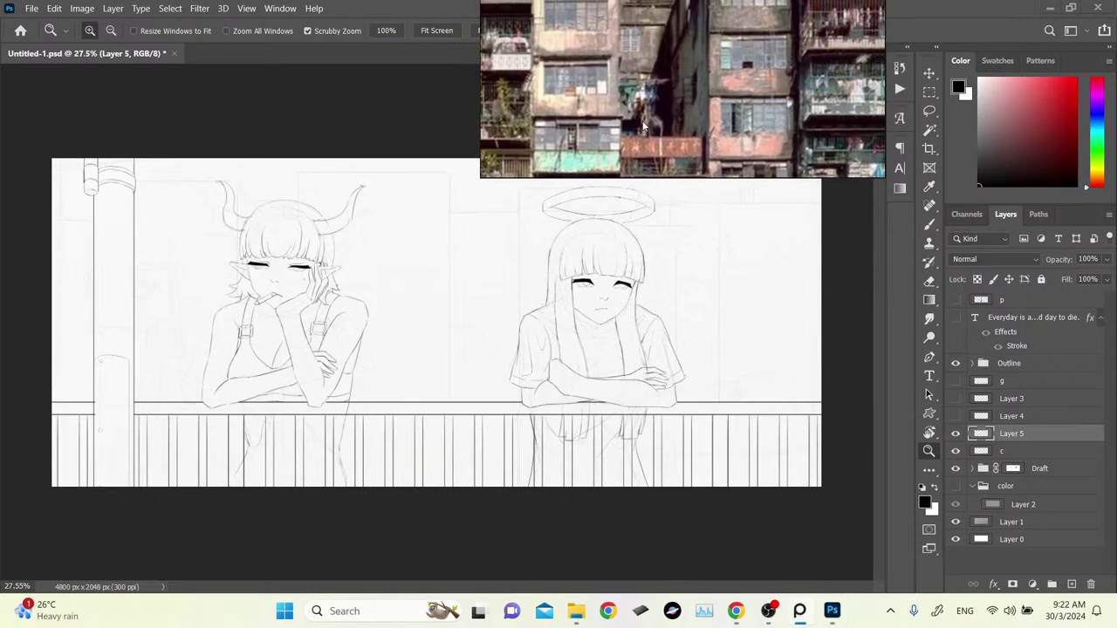
{"action": "scroll", "coordinate": [699, 89], "scroll_direction": "down", "scroll_amount": 4}
{"action": "left_click_drag", "start_coordinate": [713, 84], "coordinate": [637, 178]}
{"action": "scroll", "coordinate": [642, 175], "scroll_direction": "down", "scroll_amount": 3}
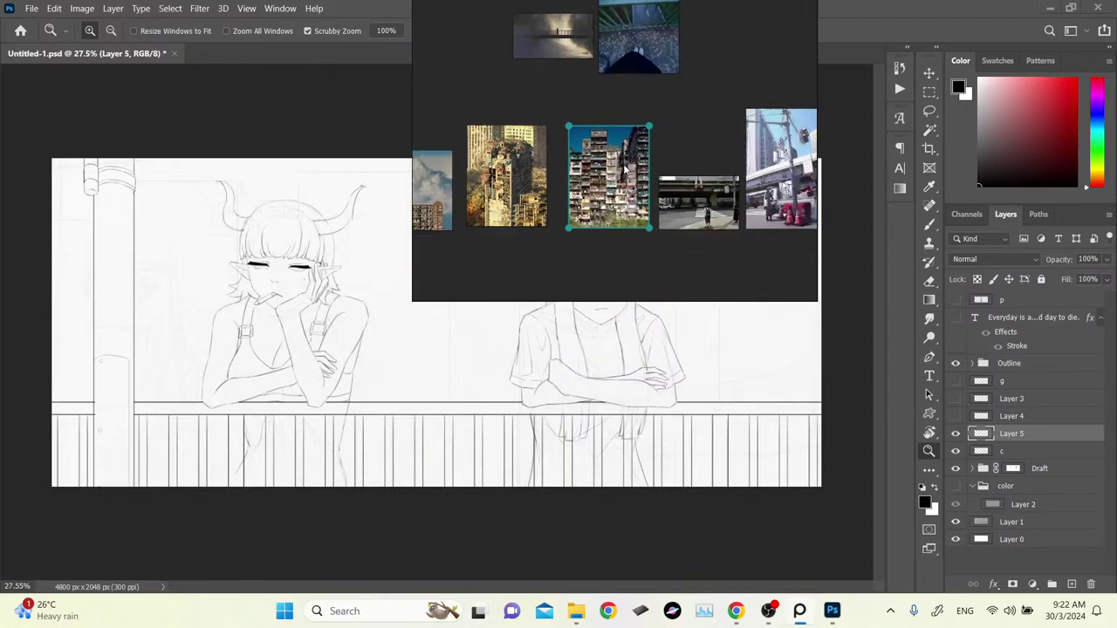
Examine the street and overpass photos, plus the laundry-filled balconies of the apartment facade.
{"action": "scroll", "coordinate": [701, 209], "scroll_direction": "up", "scroll_amount": 4}
{"action": "left_click_drag", "start_coordinate": [714, 203], "coordinate": [566, 201]}
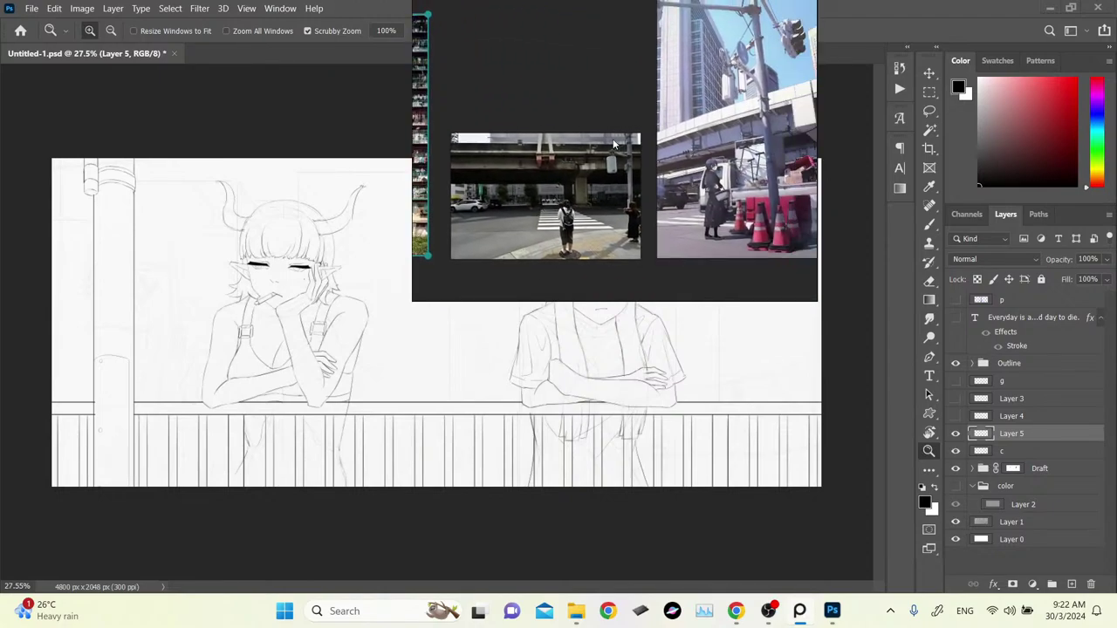
{"action": "scroll", "coordinate": [610, 141], "scroll_direction": "down", "scroll_amount": 2}
{"action": "left_click_drag", "start_coordinate": [611, 142], "coordinate": [768, 138]}
{"action": "scroll", "coordinate": [550, 157], "scroll_direction": "up", "scroll_amount": 5}
{"action": "scroll", "coordinate": [527, 162], "scroll_direction": "up", "scroll_amount": 5}
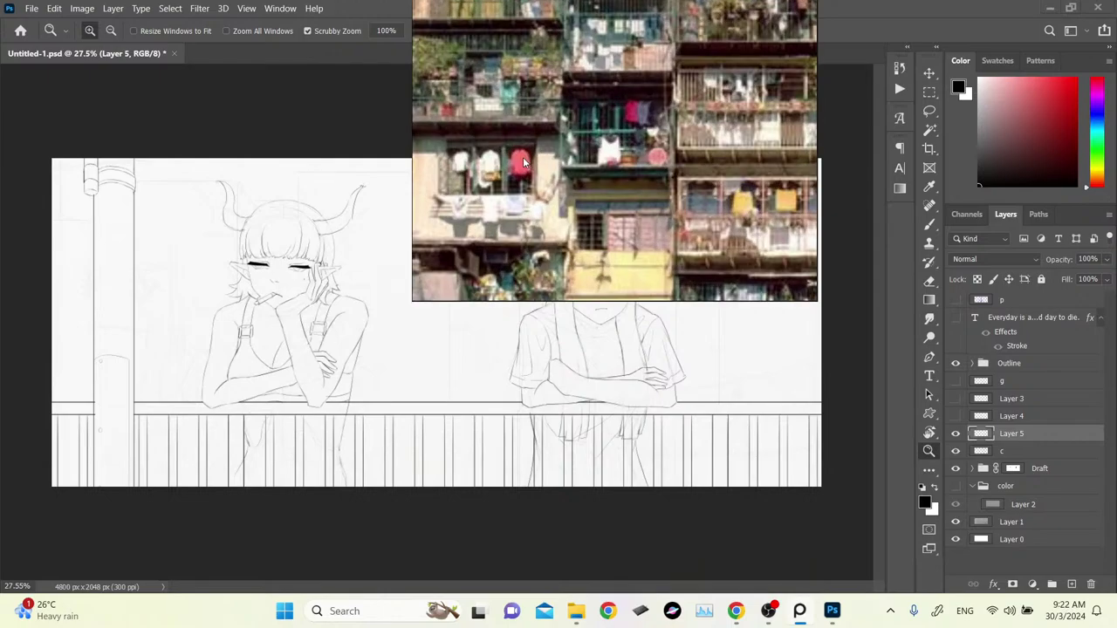
Examine the reference image of the ruined, overgrown high-rise buildings and their details.
{"action": "scroll", "coordinate": [517, 165], "scroll_direction": "down", "scroll_amount": 2}
{"action": "left_click_drag", "start_coordinate": [517, 165], "coordinate": [750, 170]}
{"action": "scroll", "coordinate": [632, 171], "scroll_direction": "down", "scroll_amount": 4}
{"action": "scroll", "coordinate": [541, 184], "scroll_direction": "up", "scroll_amount": 3}
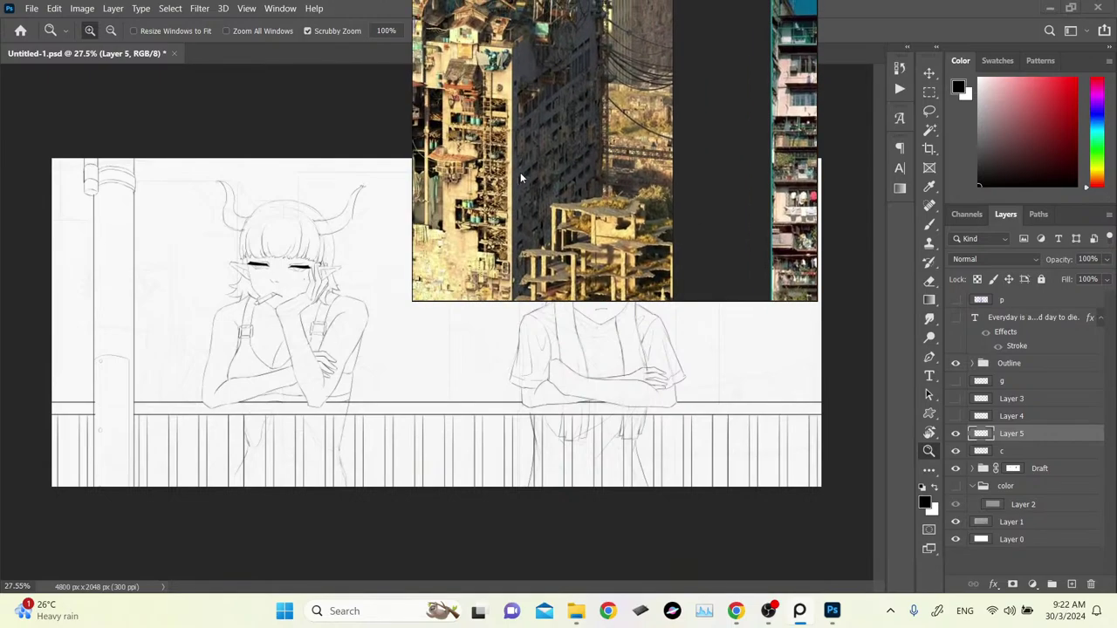
{"action": "scroll", "coordinate": [571, 135], "scroll_direction": "up", "scroll_amount": 3}
{"action": "scroll", "coordinate": [705, 140], "scroll_direction": "down", "scroll_amount": 8}
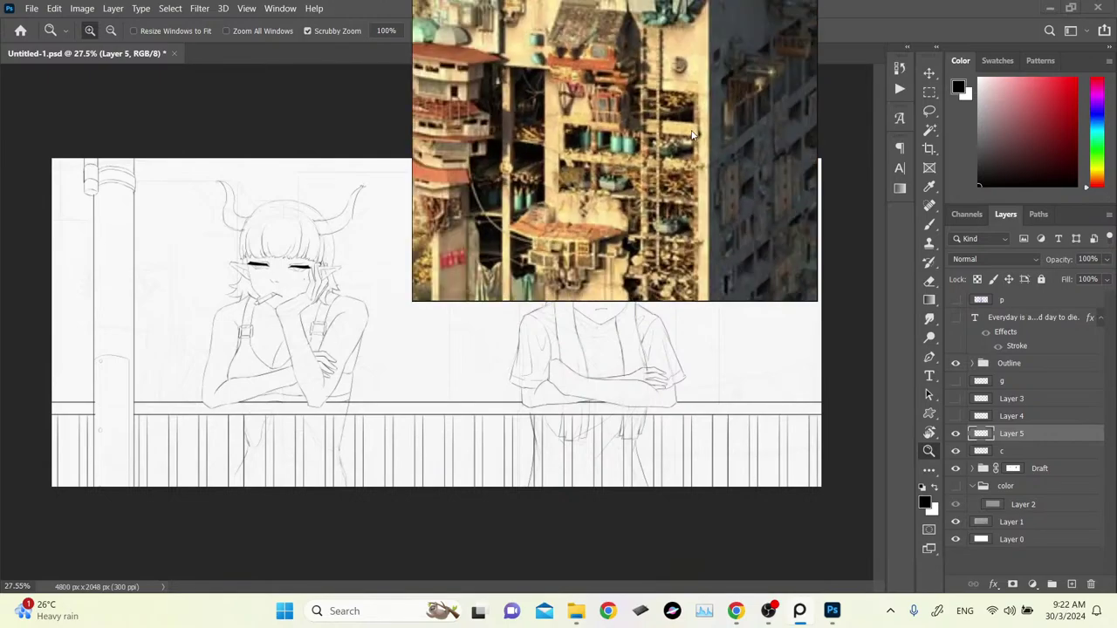
{"action": "scroll", "coordinate": [635, 196], "scroll_direction": "up", "scroll_amount": 3}
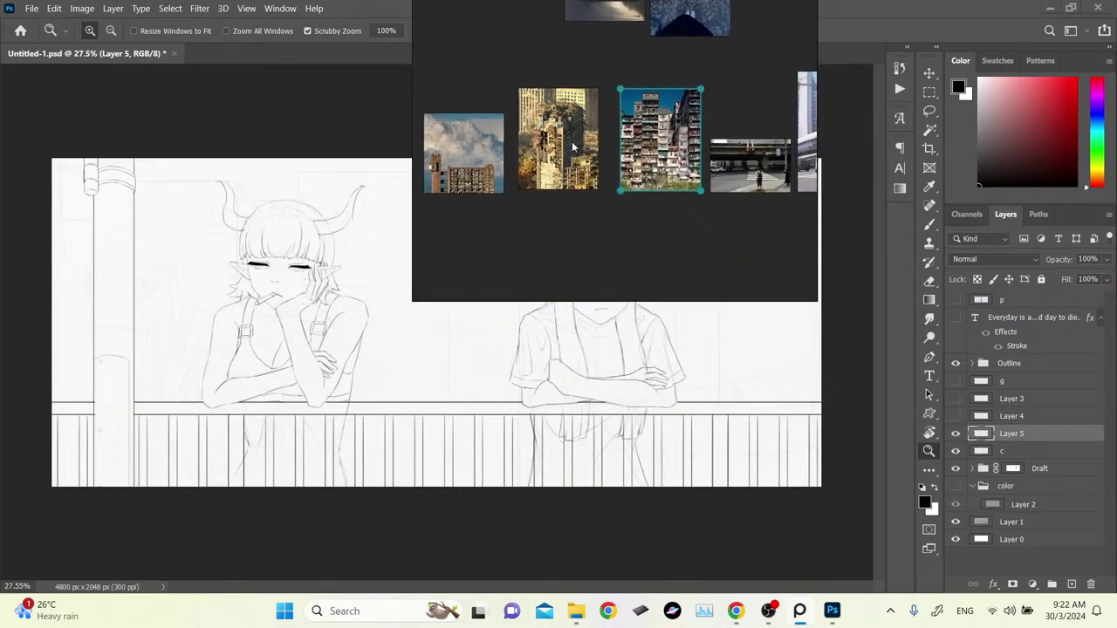
Enlarge the brown concrete apartment block reference and place the board above the horned girl, clear of the haloed girl.
{"action": "scroll", "coordinate": [489, 131], "scroll_direction": "up", "scroll_amount": 4}
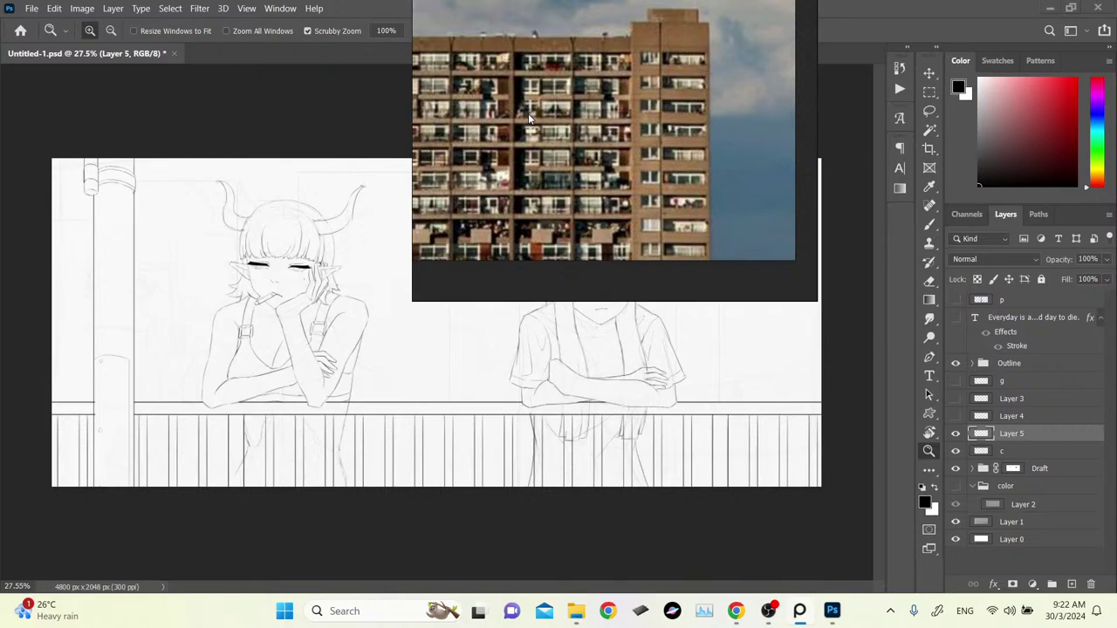
{"action": "left_click_drag", "start_coordinate": [572, 192], "coordinate": [352, 233]}
{"action": "scroll", "coordinate": [612, 161], "scroll_direction": "down", "scroll_amount": 3}
{"action": "scroll", "coordinate": [613, 161], "scroll_direction": "down", "scroll_amount": 3}
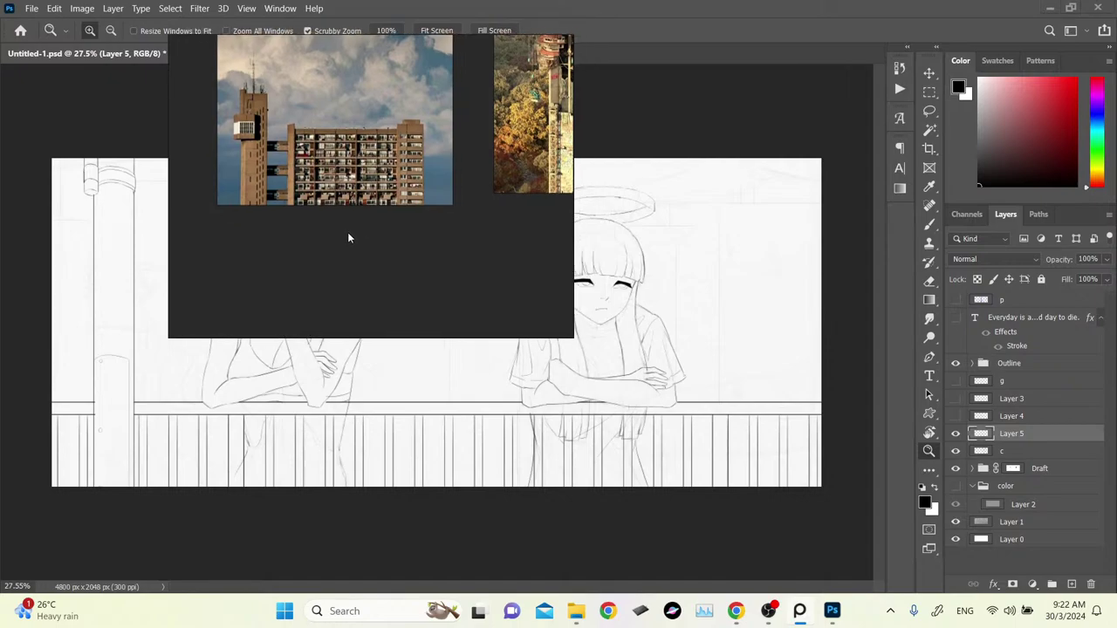
{"action": "scroll", "coordinate": [348, 162], "scroll_direction": "up", "scroll_amount": 3}
{"action": "left_click_drag", "start_coordinate": [349, 163], "coordinate": [245, 230]}
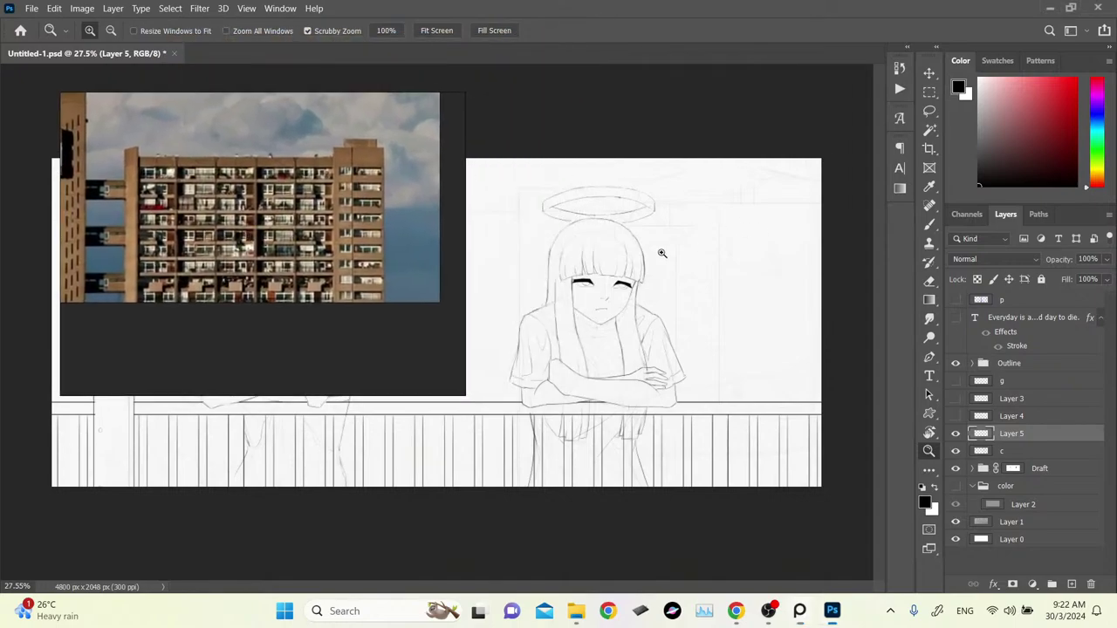
{"action": "mouse_move", "coordinate": [263, 311]}
{"action": "left_mouse_down"}
{"action": "mouse_move", "coordinate": [286, 112]}
{"action": "mouse_move", "coordinate": [302, 165]}
{"action": "left_mouse_up"}
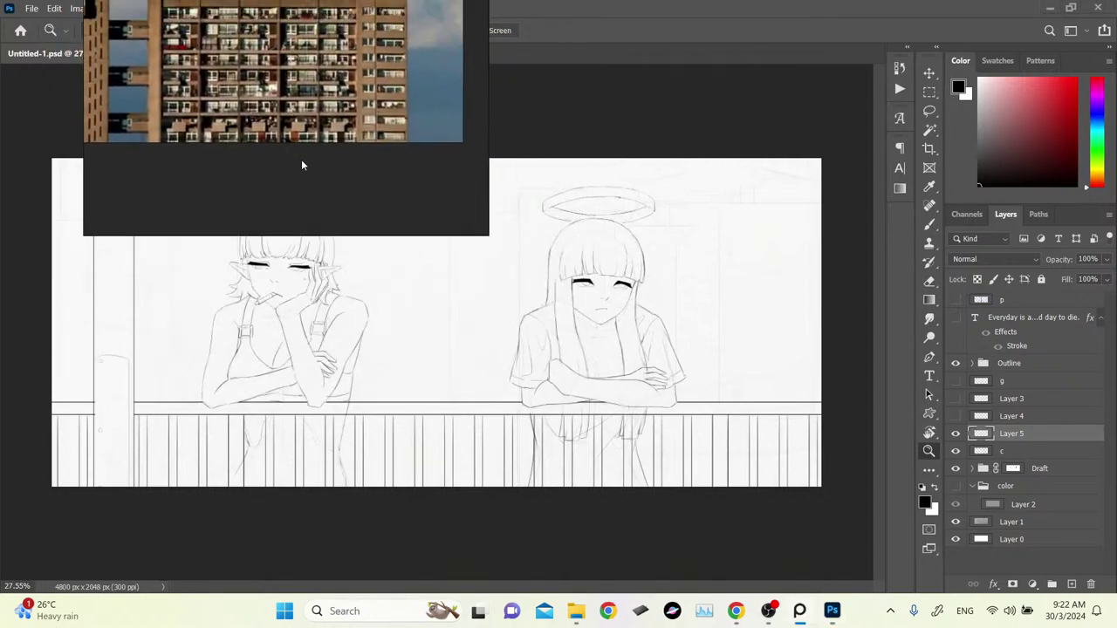
Hide Layer 5 and layer c, and create a new layer named b above layer g.
{"action": "left_click", "coordinate": [955, 435]}
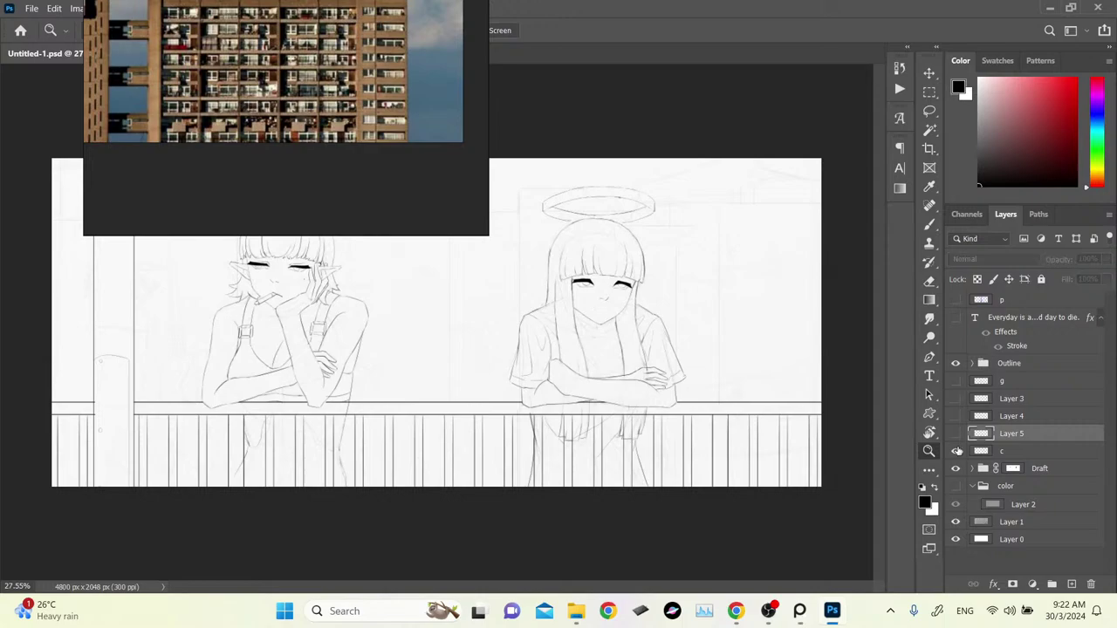
{"action": "left_click", "coordinate": [1045, 390]}
{"action": "key", "text": "ctrl+shift+n"}
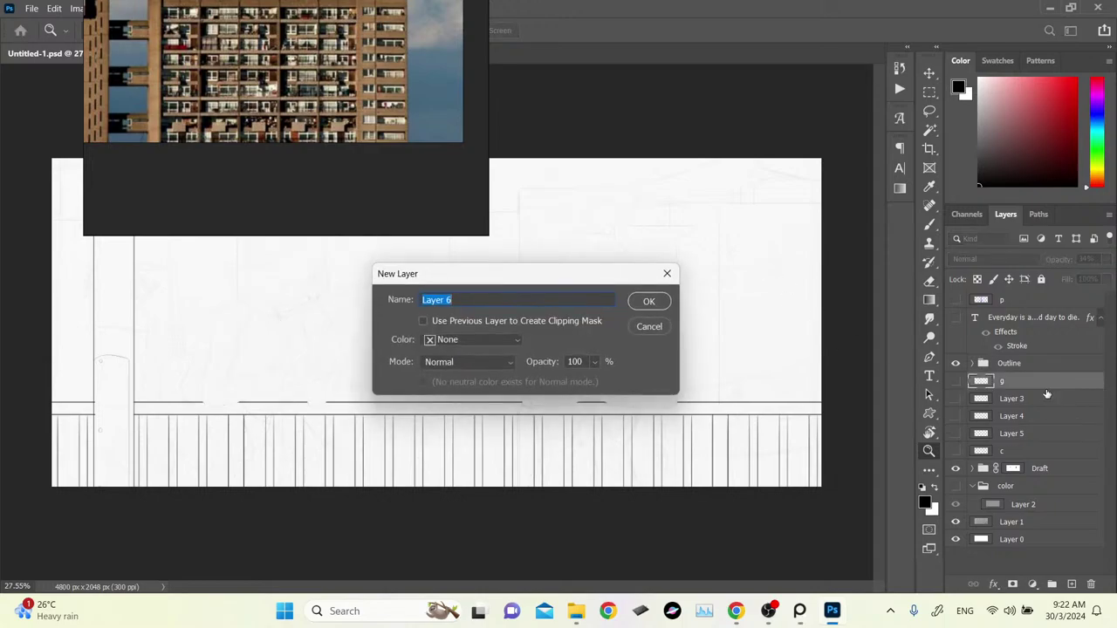
{"action": "type", "text": "b"}
{"action": "key", "text": "Return"}
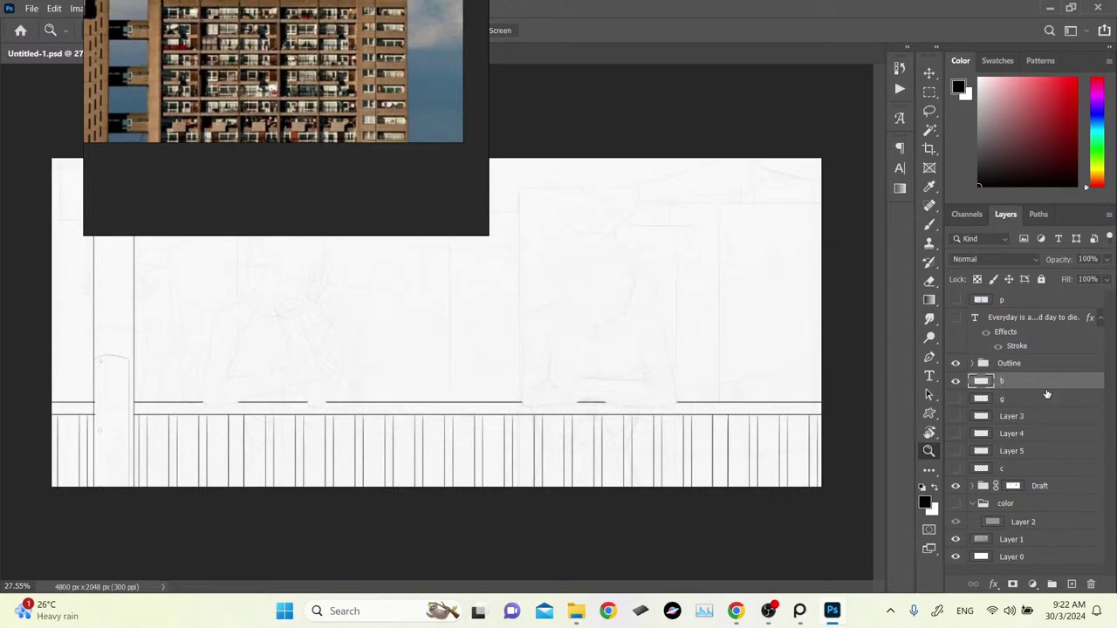
Group layer b into a new group named building, and make layer b the active layer inside it.
{"action": "key", "text": "ctrl+g"}
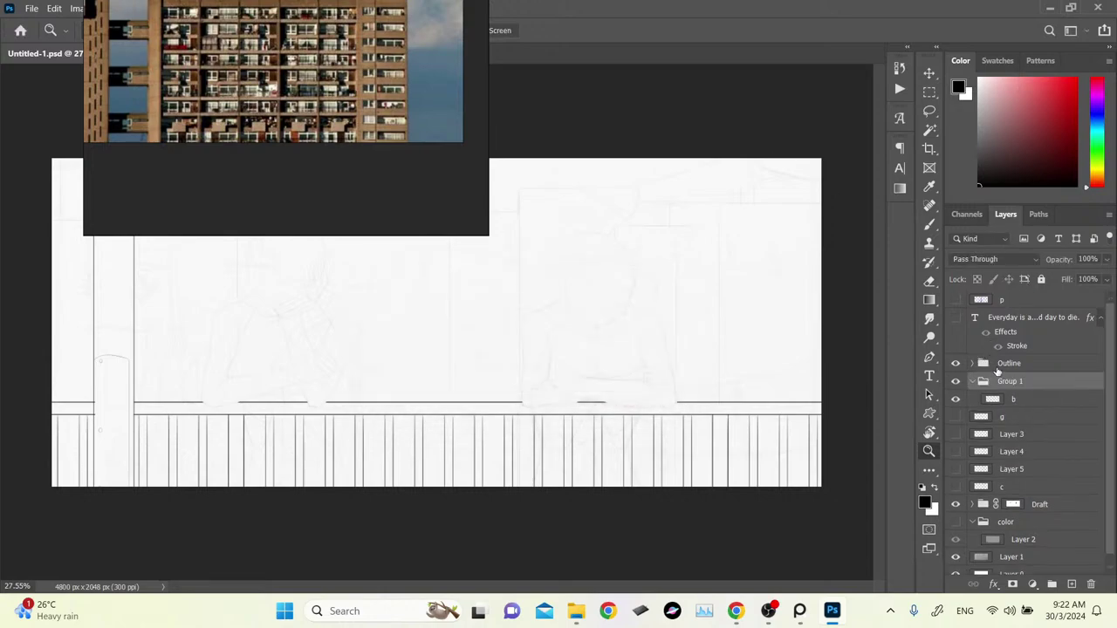
{"action": "double_click", "coordinate": [1010, 381]}
{"action": "left_click_drag", "start_coordinate": [1028, 380], "coordinate": [956, 385]}
{"action": "type", "text": "building"}
{"action": "key", "text": "Return"}
{"action": "left_click", "coordinate": [1022, 403]}
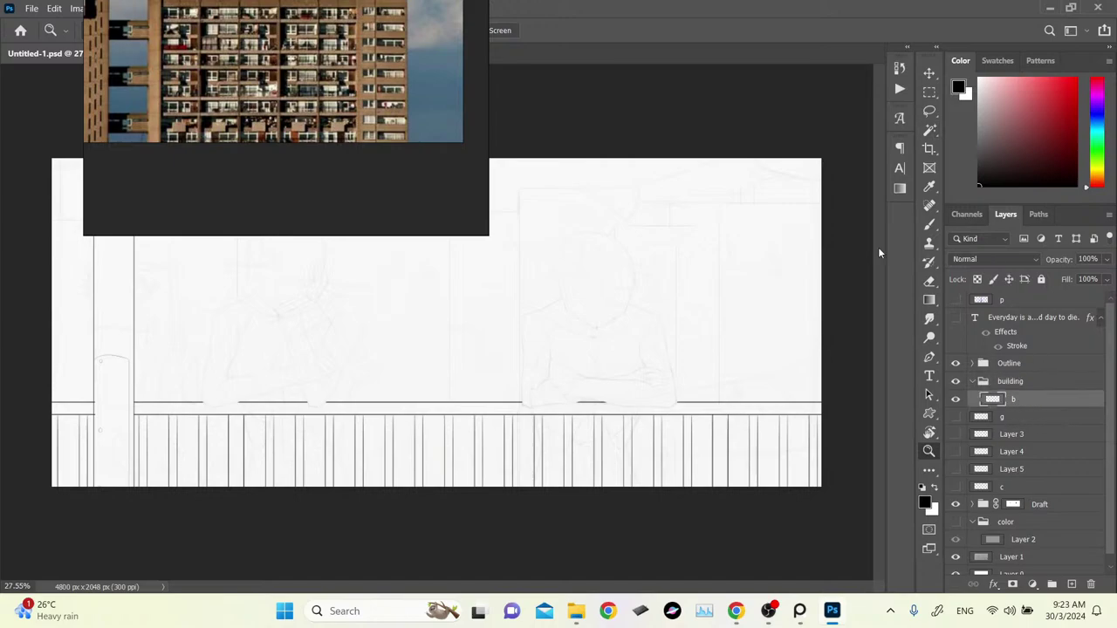
Examine the balconies, windows and laundry in the two weathered apartment facade photos on the reference board.
{"action": "left_click_drag", "start_coordinate": [383, 26], "coordinate": [257, 268]}
{"action": "scroll", "coordinate": [337, 227], "scroll_direction": "up", "scroll_amount": 4}
{"action": "scroll", "coordinate": [338, 232], "scroll_direction": "down", "scroll_amount": 6}
{"action": "scroll", "coordinate": [342, 241], "scroll_direction": "down", "scroll_amount": 7}
{"action": "scroll", "coordinate": [387, 237], "scroll_direction": "up", "scroll_amount": 9}
{"action": "scroll", "coordinate": [394, 229], "scroll_direction": "up", "scroll_amount": 3}
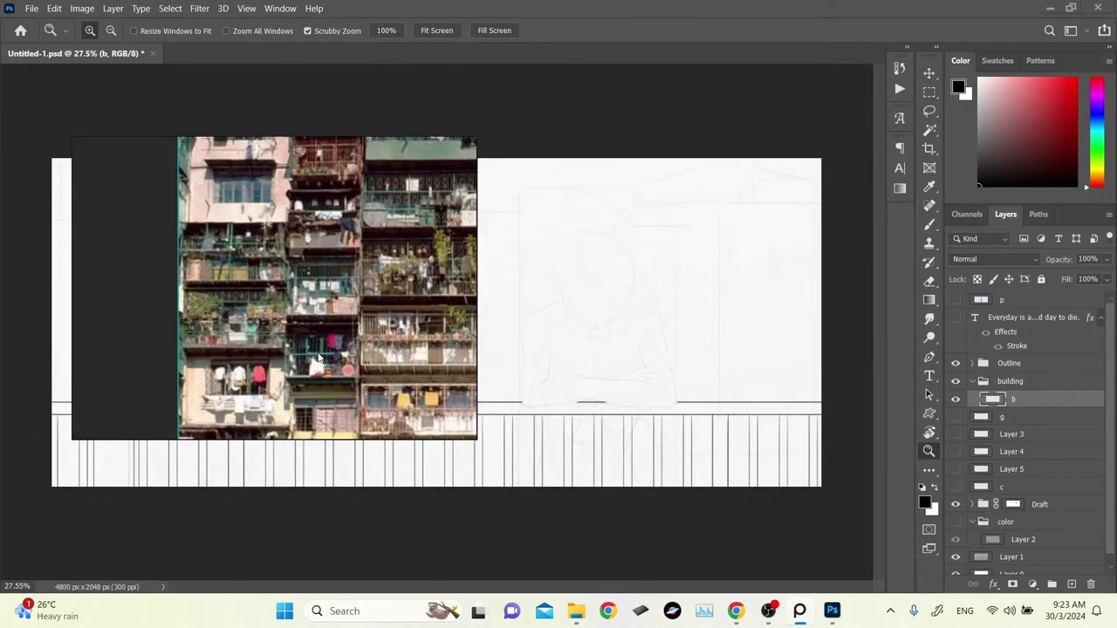
{"action": "scroll", "coordinate": [353, 203], "scroll_direction": "down", "scroll_amount": 5}
{"action": "left_click_drag", "start_coordinate": [352, 205], "coordinate": [127, 299]}
{"action": "scroll", "coordinate": [226, 299], "scroll_direction": "up", "scroll_amount": 5}
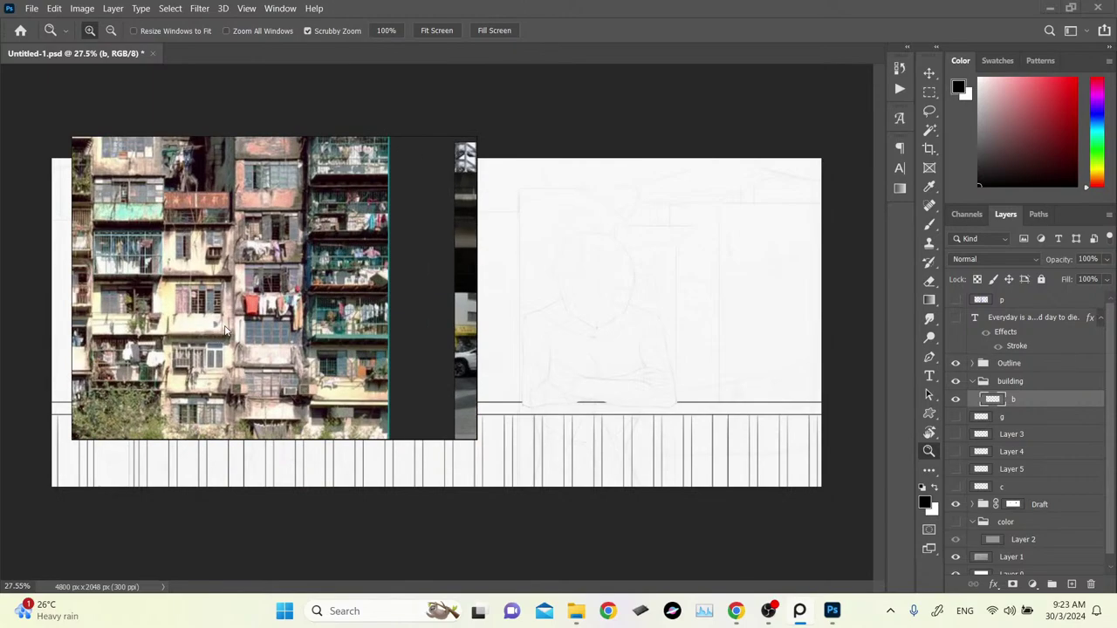
Examine the crosswalk overpass photo and the photo of the elevated road beside a skyscraper, ending on an overview of the board.
{"action": "scroll", "coordinate": [258, 322], "scroll_direction": "down", "scroll_amount": 3}
{"action": "scroll", "coordinate": [276, 244], "scroll_direction": "up", "scroll_amount": 4}
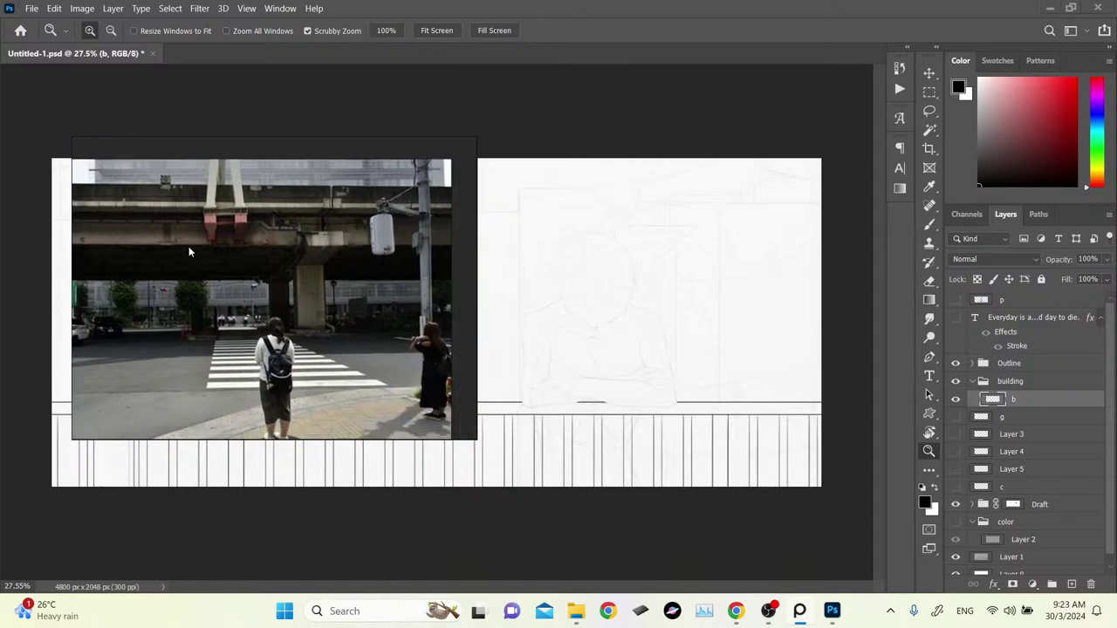
{"action": "scroll", "coordinate": [269, 262], "scroll_direction": "down", "scroll_amount": 3}
{"action": "left_click_drag", "start_coordinate": [365, 281], "coordinate": [226, 299]}
{"action": "scroll", "coordinate": [212, 162], "scroll_direction": "up", "scroll_amount": 4}
{"action": "left_click_drag", "start_coordinate": [244, 262], "coordinate": [137, 136]}
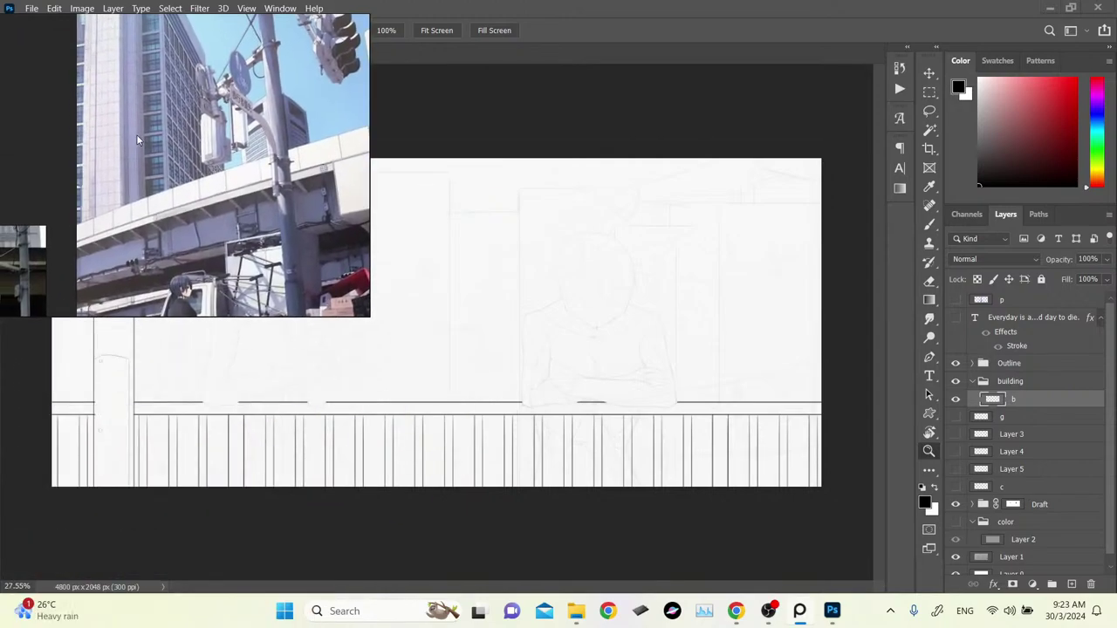
{"action": "scroll", "coordinate": [137, 136], "scroll_direction": "down", "scroll_amount": 5}
{"action": "left_click_drag", "start_coordinate": [130, 233], "coordinate": [404, 159]}
Switch to Pinterest in Chrome and search for "city building".
{"action": "left_click", "coordinate": [736, 611]}
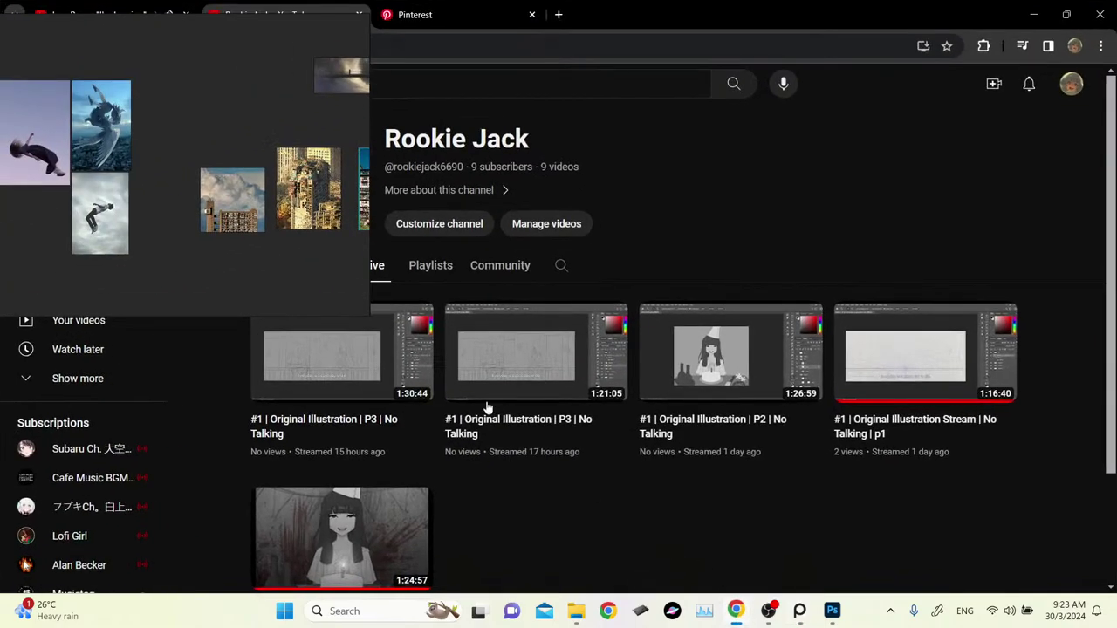
{"action": "left_click", "coordinate": [398, 10]}
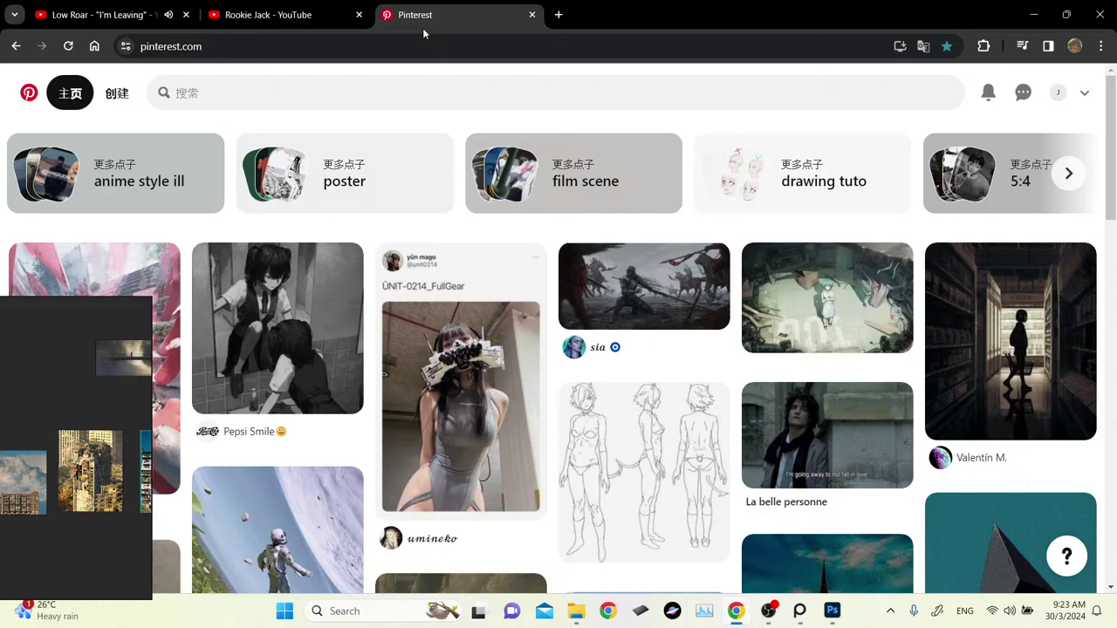
{"action": "left_click", "coordinate": [433, 79]}
{"action": "type", "text": "c"}
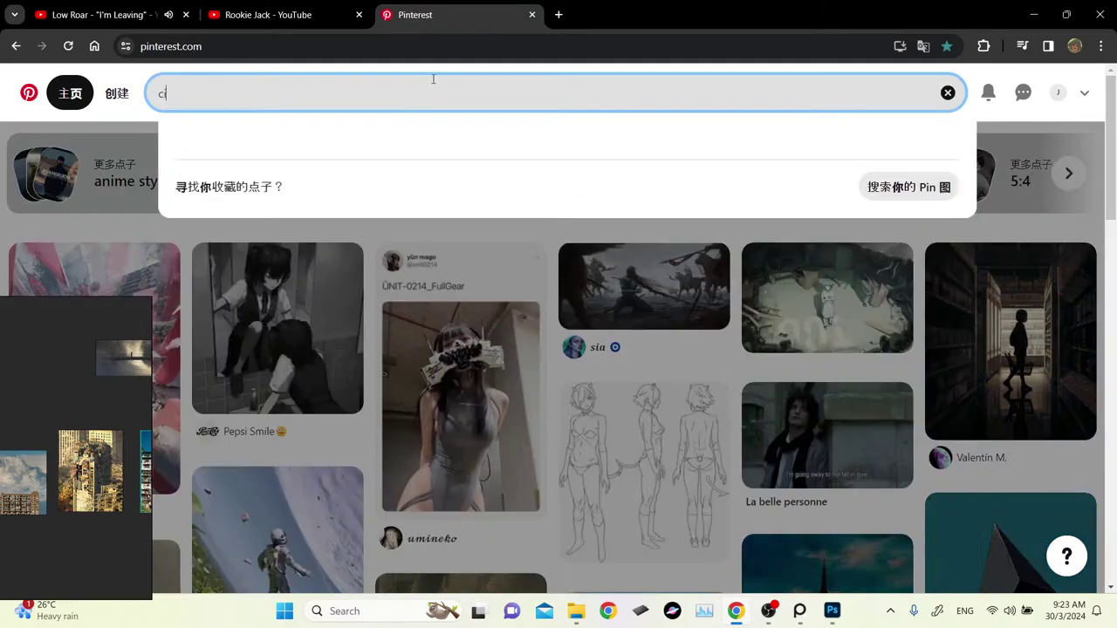
{"action": "type", "text": "ity building"}
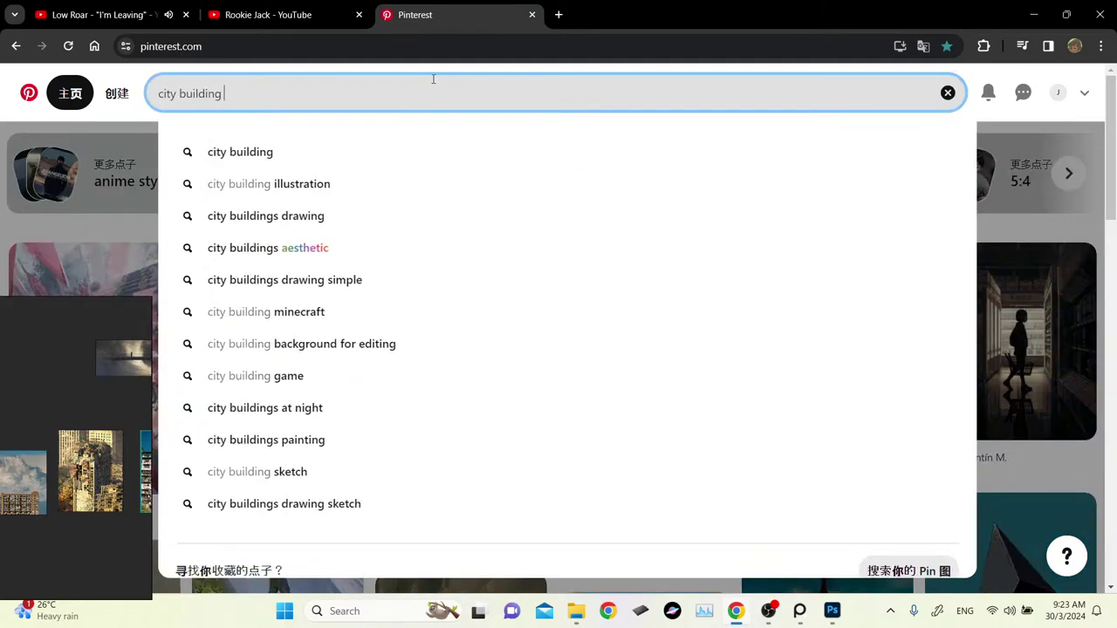
{"action": "key", "text": "Return"}
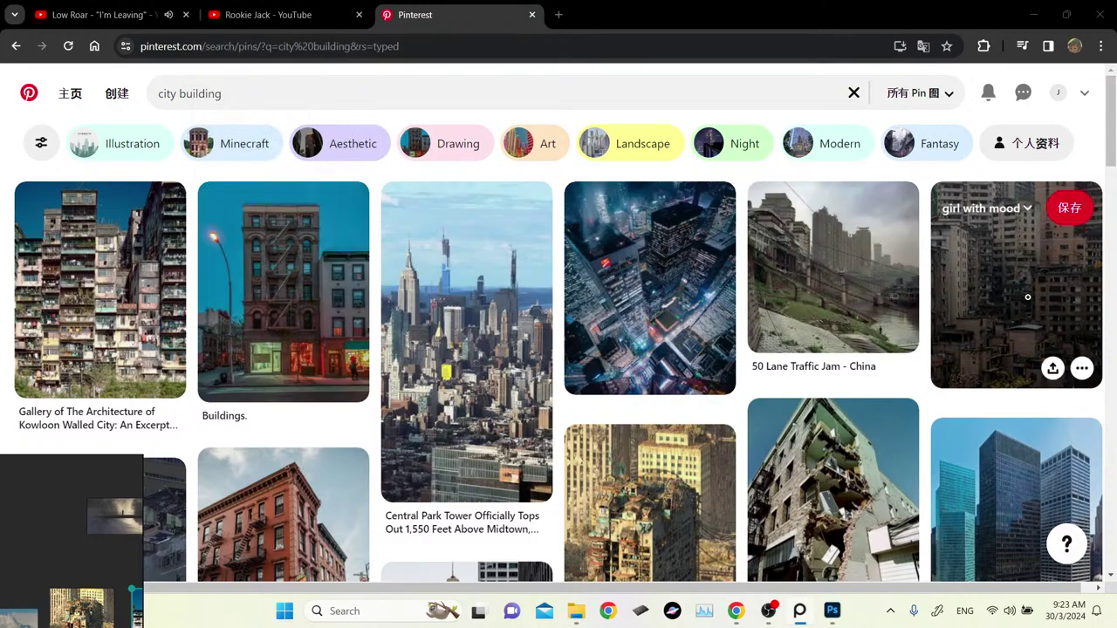
Add the dim, crowded high-rise photo and the related narrow street photo with shop signs from Pinterest to the reference board.
{"action": "left_click", "coordinate": [980, 315]}
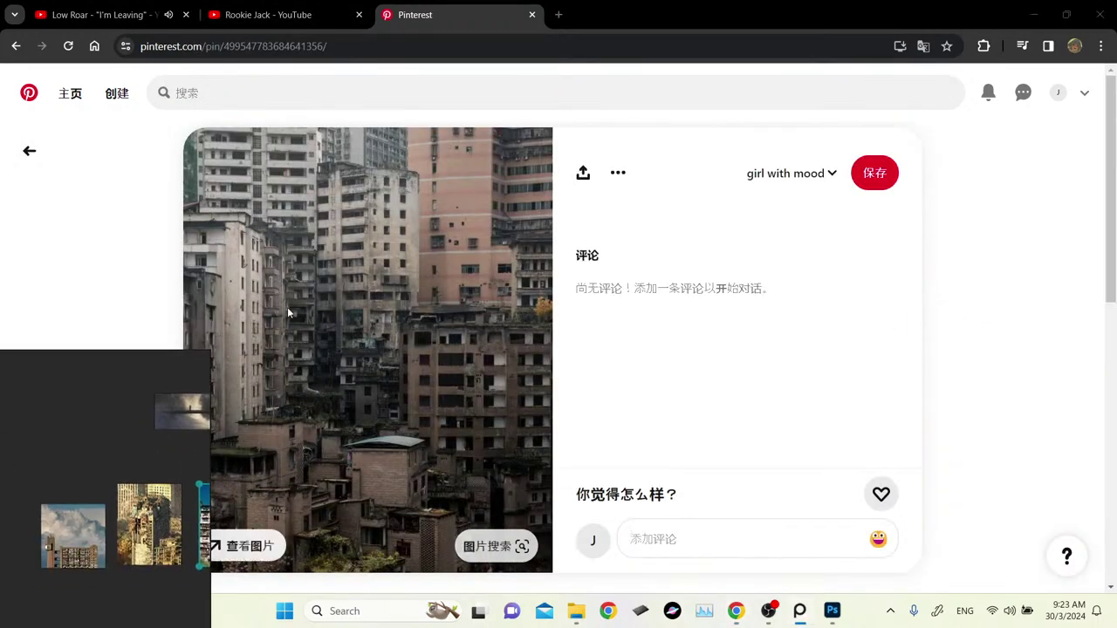
{"action": "left_click", "coordinate": [111, 476]}
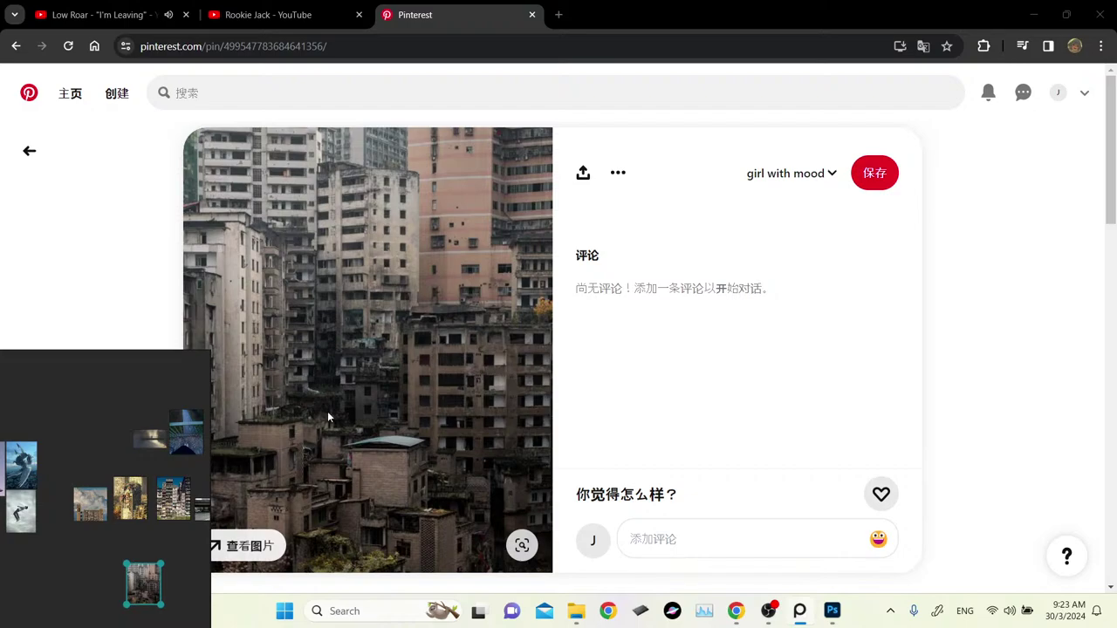
{"action": "scroll", "coordinate": [328, 418], "scroll_direction": "down", "scroll_amount": 4}
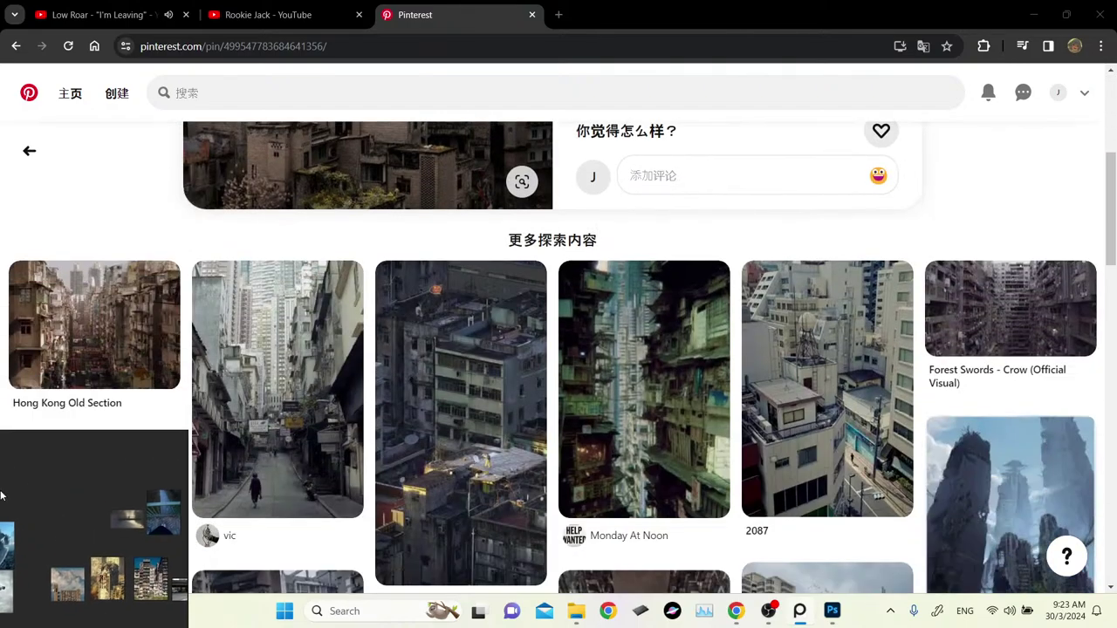
{"action": "left_click_drag", "start_coordinate": [2, 496], "coordinate": [1, 502]}
{"action": "left_click", "coordinate": [238, 382]}
{"action": "left_click_drag", "start_coordinate": [57, 524], "coordinate": [68, 361]}
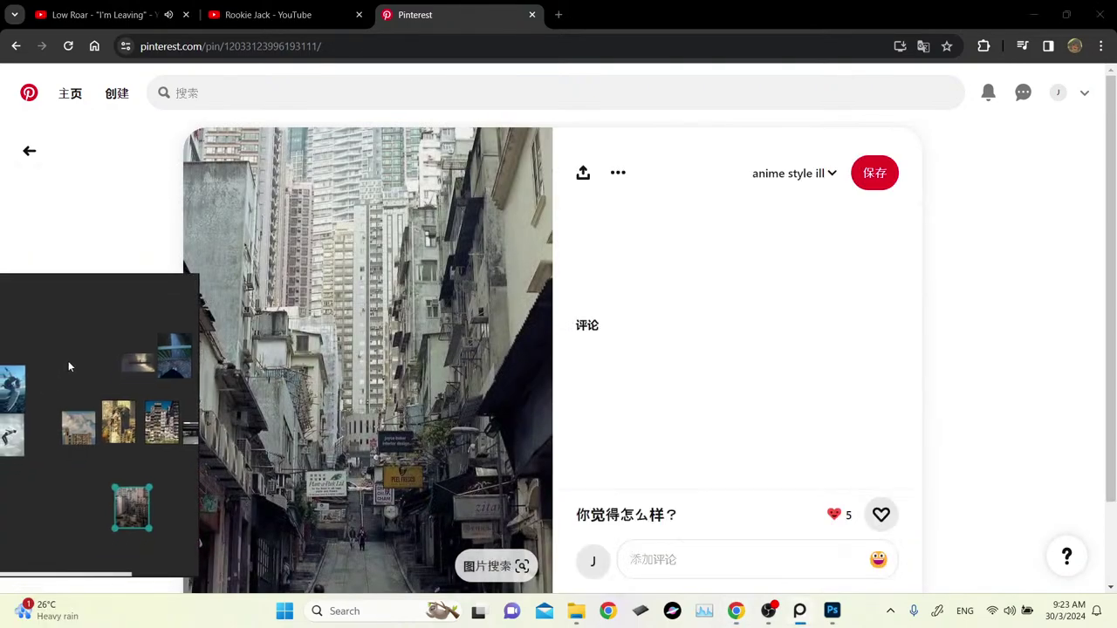
{"action": "left_click_drag", "start_coordinate": [291, 336], "coordinate": [166, 480]}
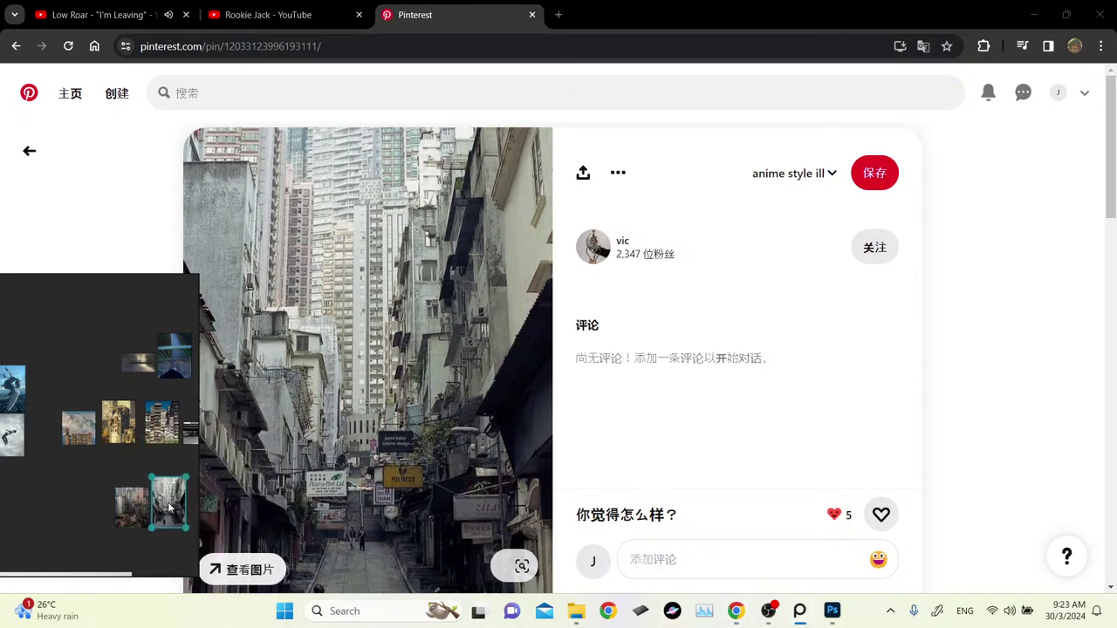
{"action": "key", "text": "alt+Left"}
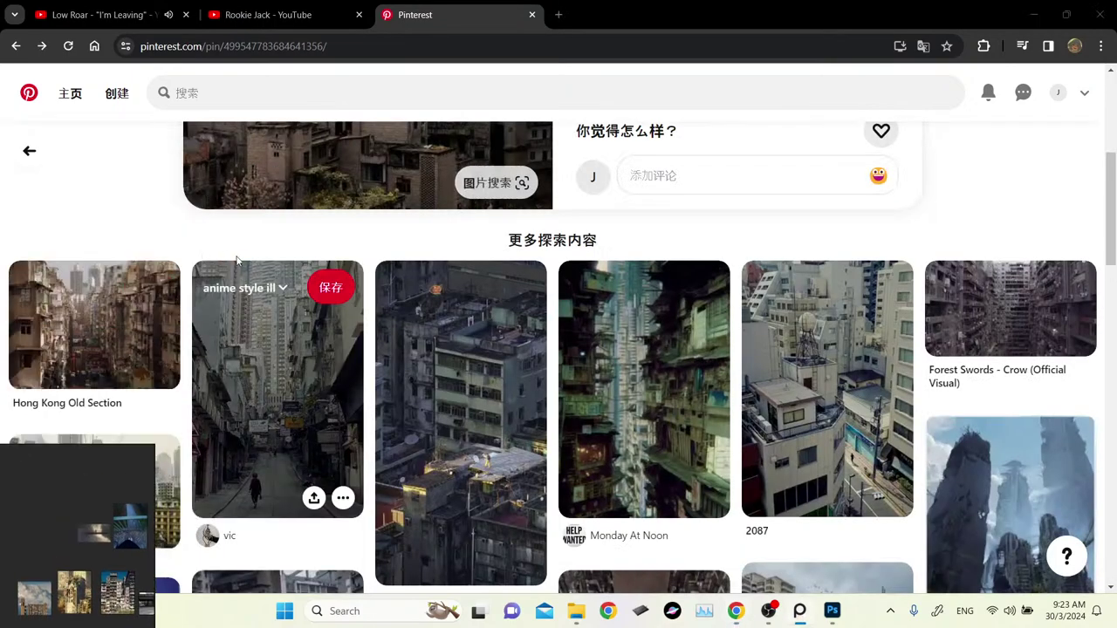
Add the dark rooftop apartment photo and the Hong Kong Old Section photo to the reference board, beside the other new city images.
{"action": "left_click", "coordinate": [429, 419]}
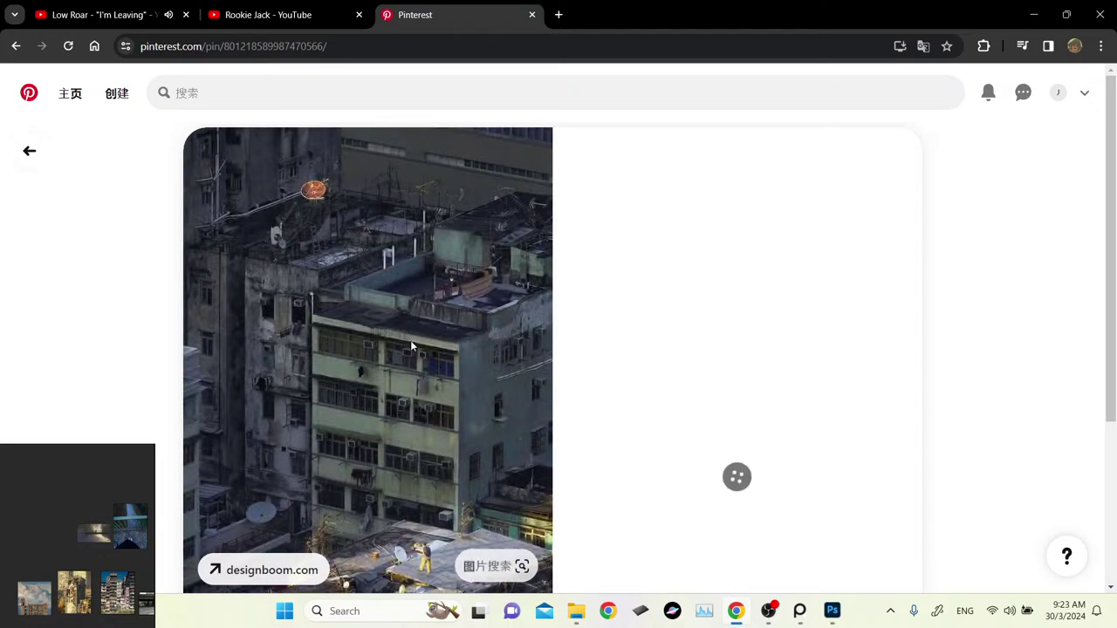
{"action": "left_click_drag", "start_coordinate": [15, 566], "coordinate": [786, 165]}
{"action": "left_click_drag", "start_coordinate": [406, 301], "coordinate": [824, 248]}
{"action": "key", "text": "alt+Left"}
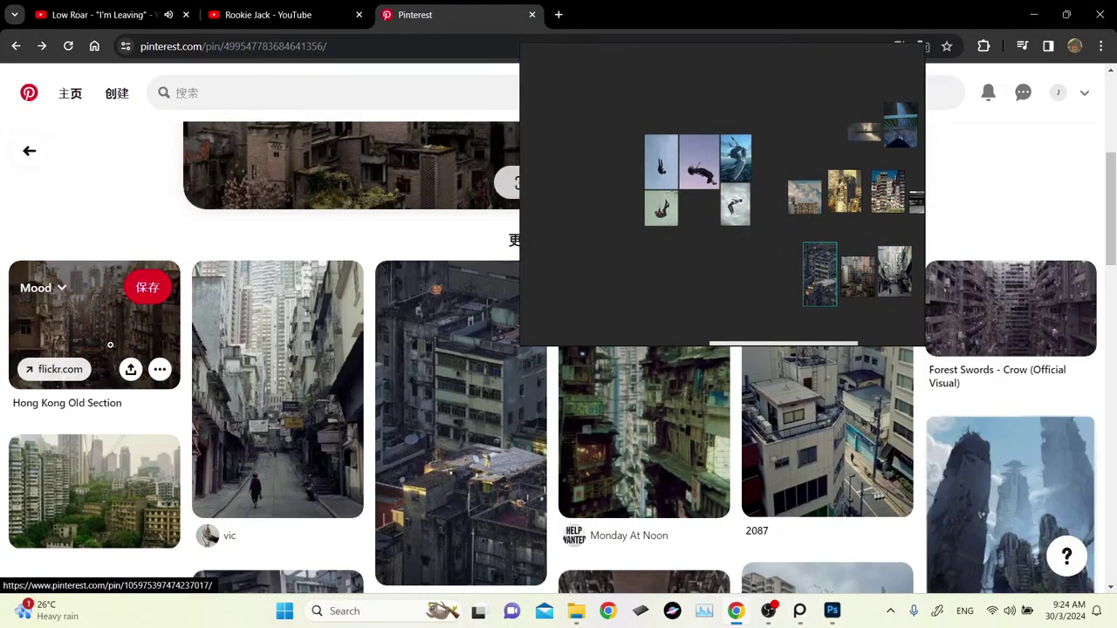
{"action": "left_click", "coordinate": [105, 348]}
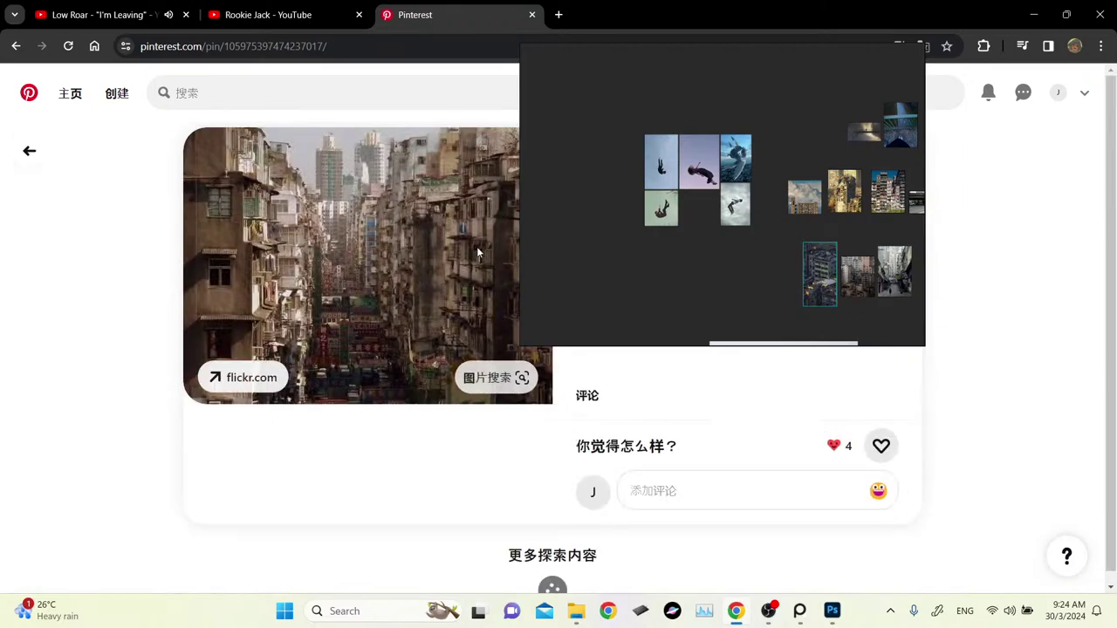
{"action": "left_click_drag", "start_coordinate": [408, 266], "coordinate": [736, 277]}
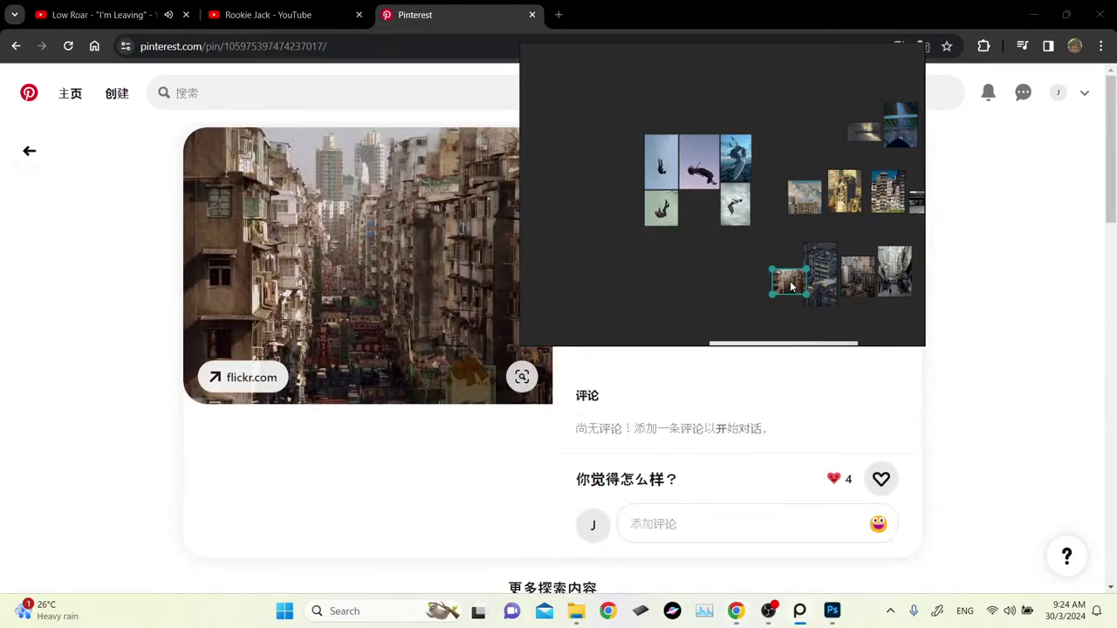
{"action": "key", "text": "alt+Left"}
Examine the Forest Swords - Crow (Official Visual) tower block pin and the green-tinted pin of stacked shanty buildings, keeping the board clear of them.
{"action": "left_click_drag", "start_coordinate": [634, 278], "coordinate": [506, 174]}
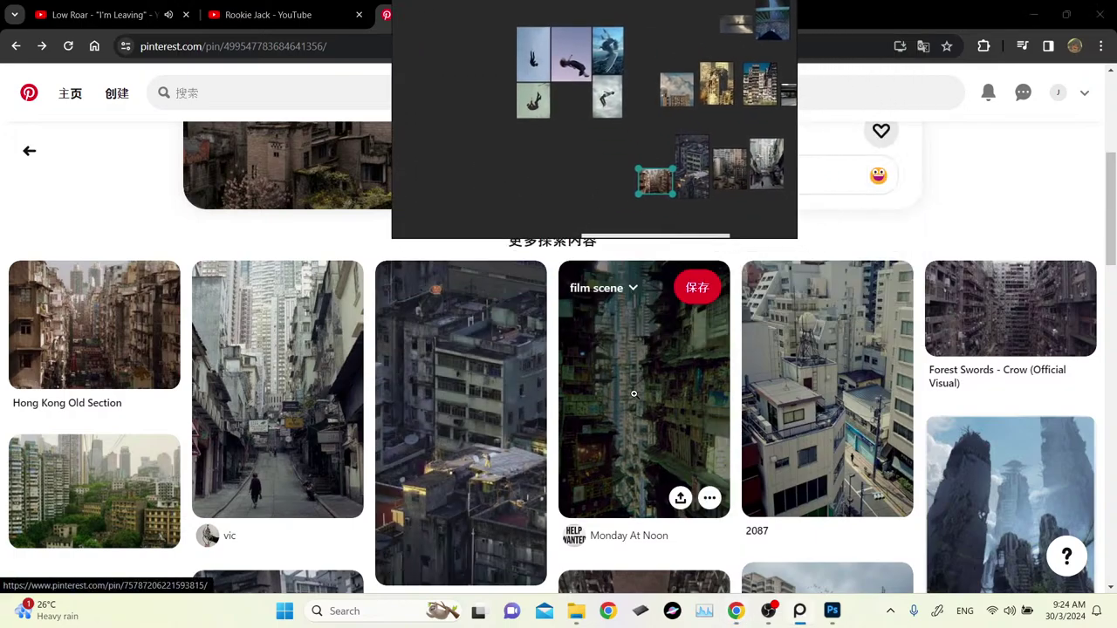
{"action": "left_click", "coordinate": [1004, 332]}
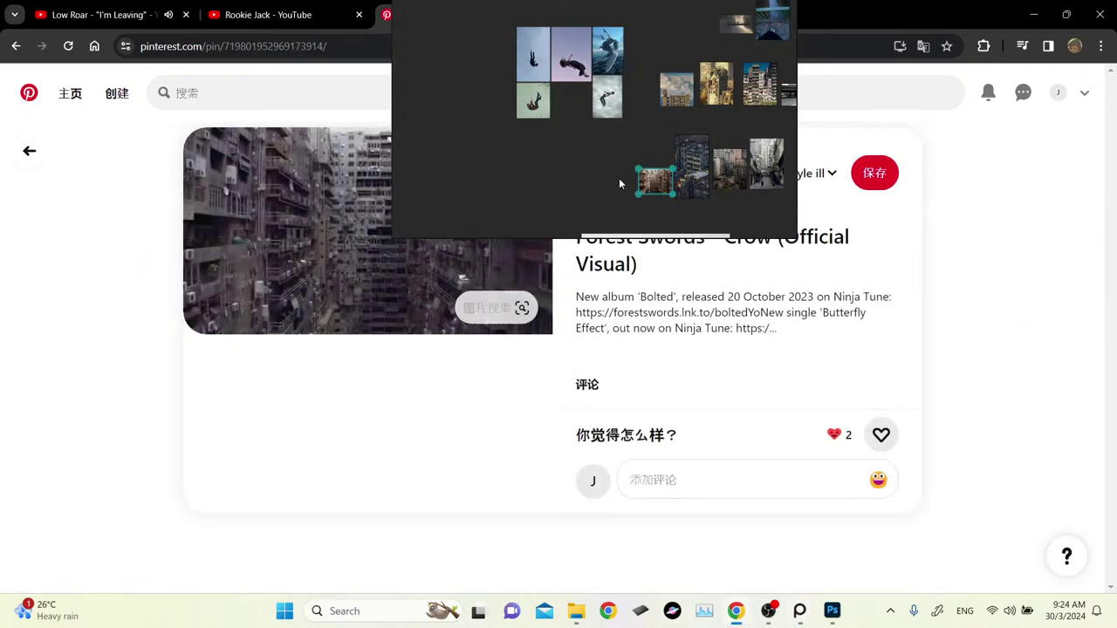
{"action": "left_click_drag", "start_coordinate": [618, 178], "coordinate": [798, 366]}
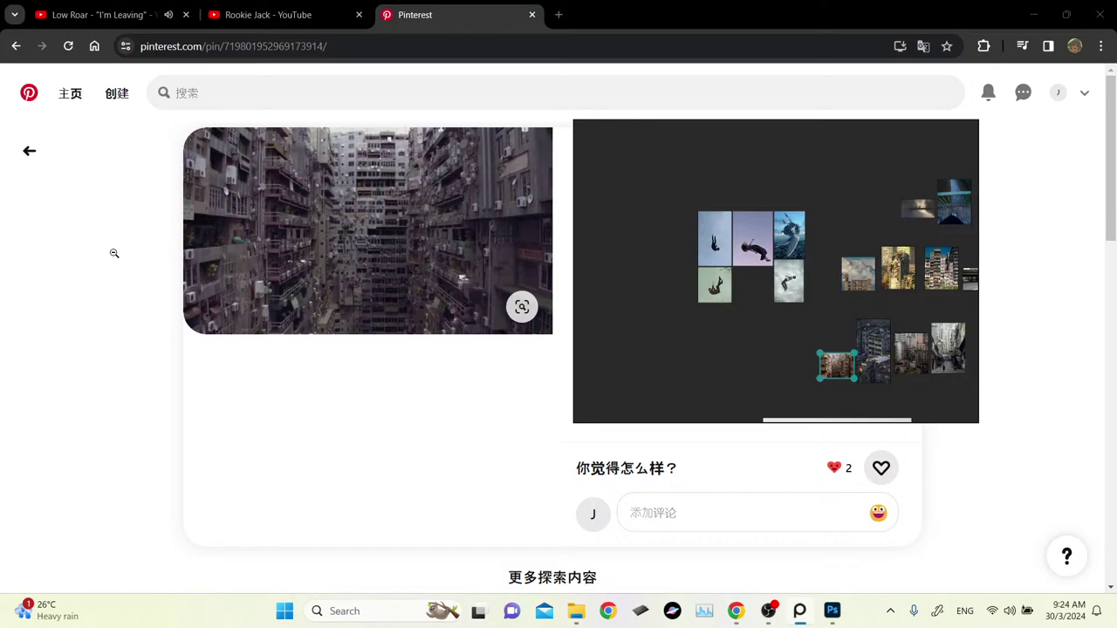
{"action": "scroll", "coordinate": [114, 253], "scroll_direction": "down", "scroll_amount": 4}
{"action": "left_click_drag", "start_coordinate": [675, 315], "coordinate": [624, 129]}
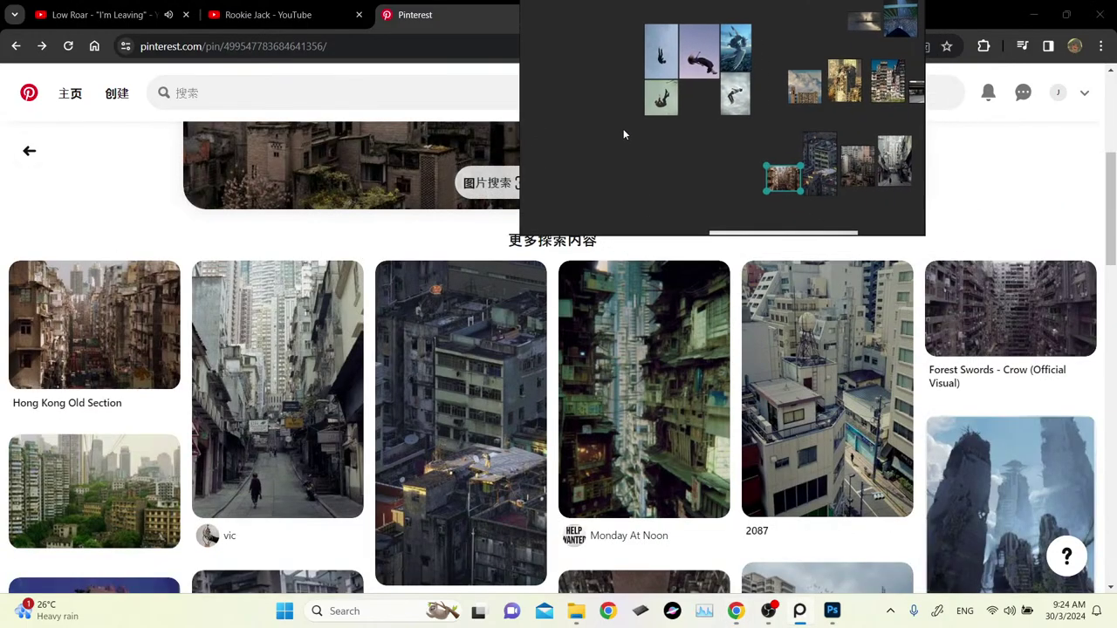
{"action": "left_click", "coordinate": [644, 438]}
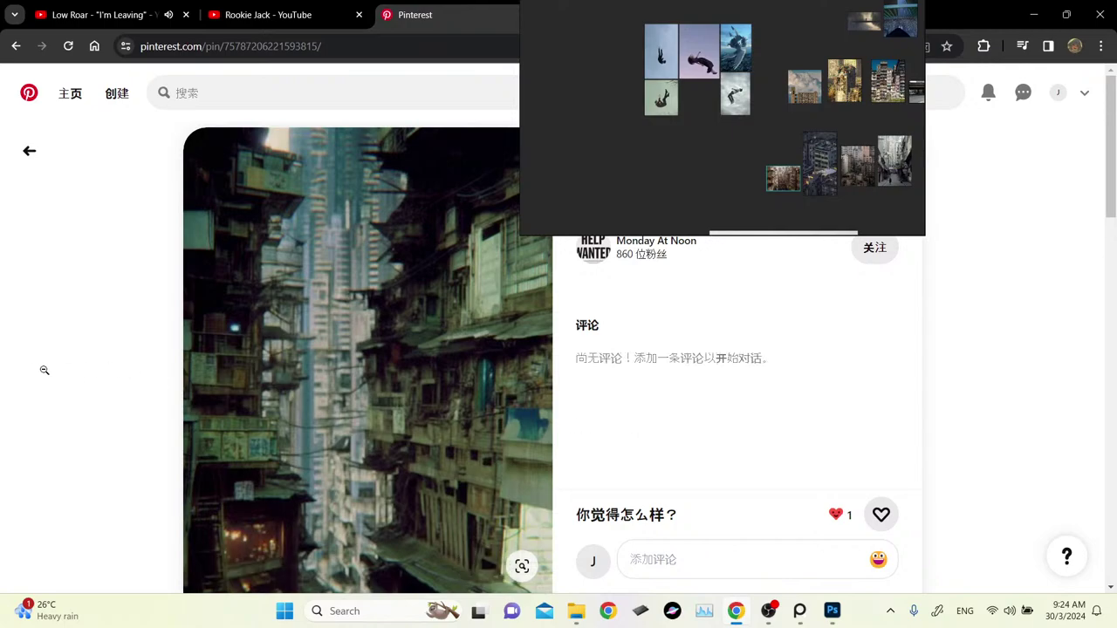
{"action": "key", "text": "alt+Left"}
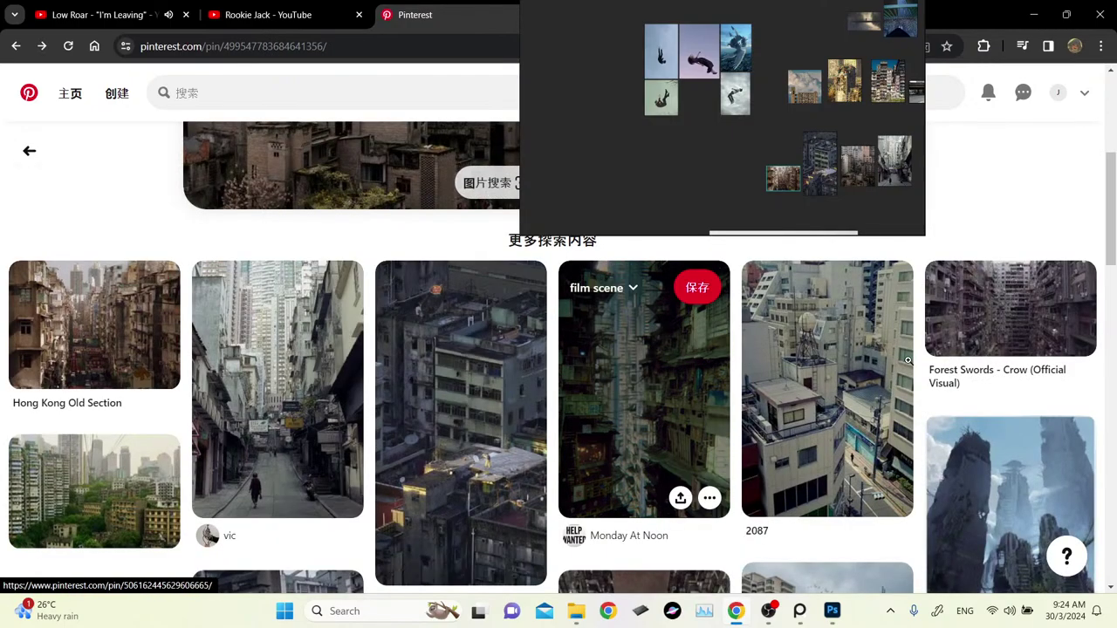